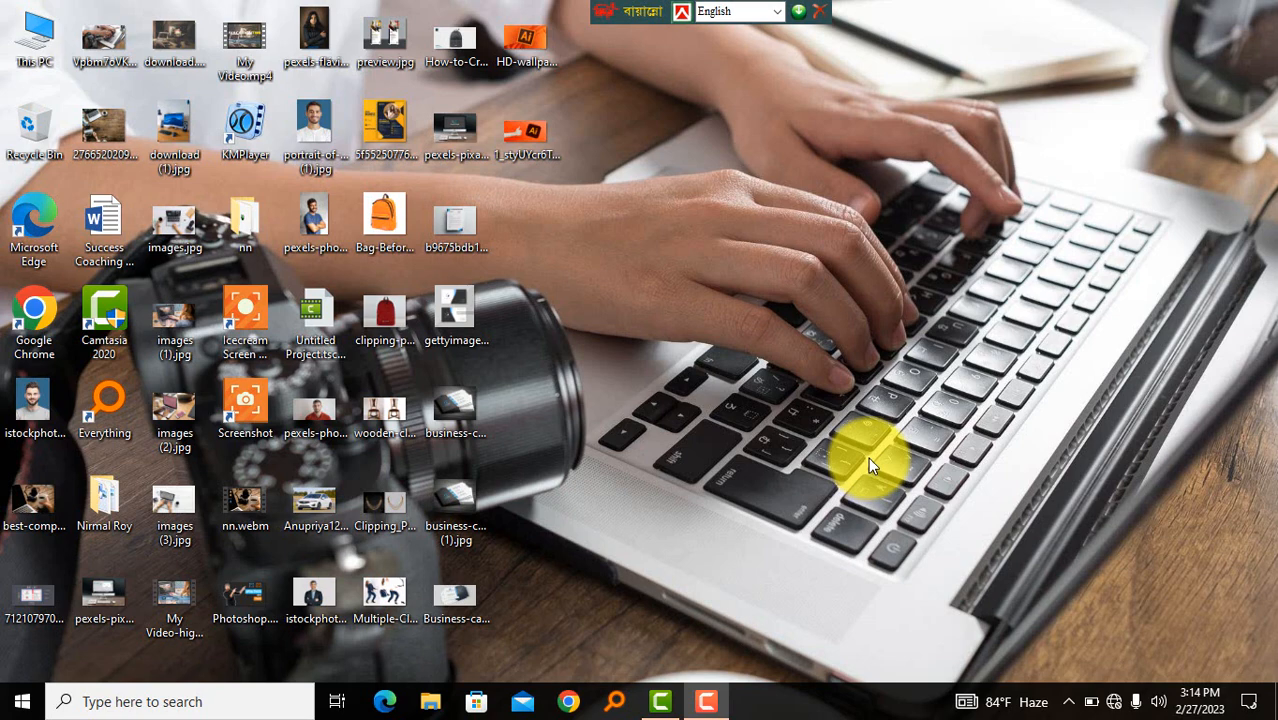
- Launch Adobe Illustrator CC 2019, cancel the document recovery and maximize the application window
left_click(24, 704)
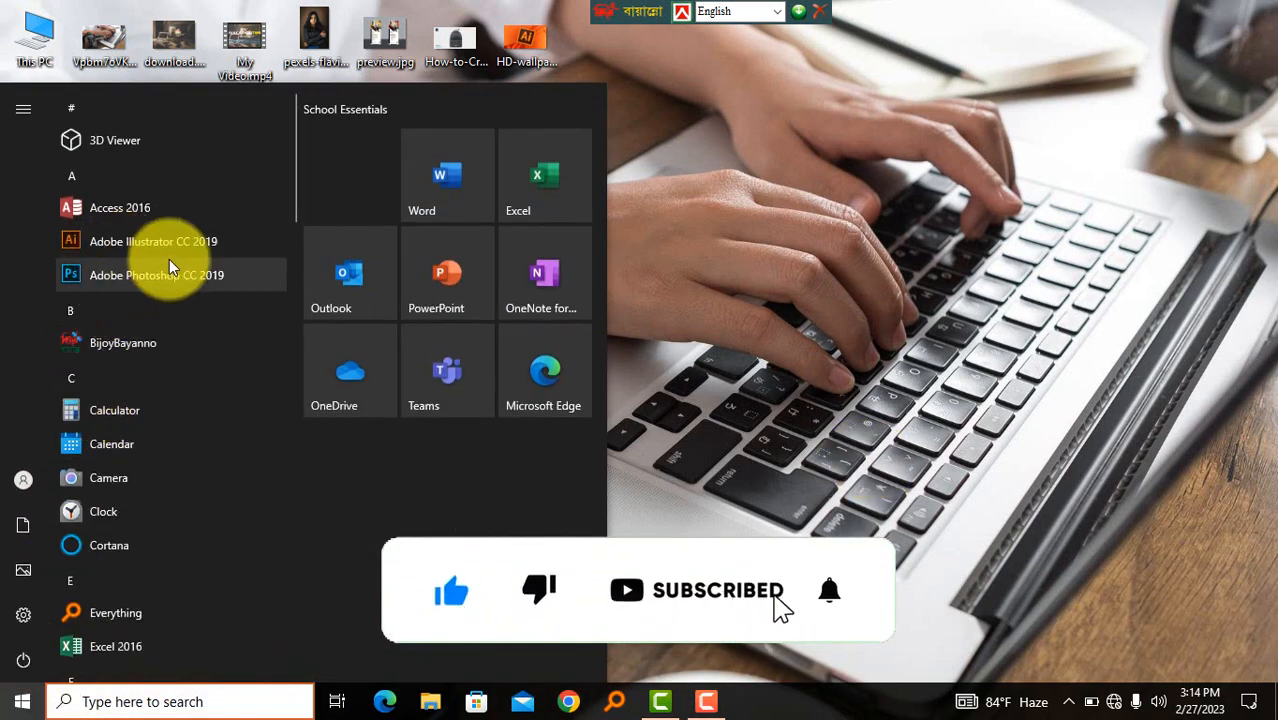
left_click(349, 276)
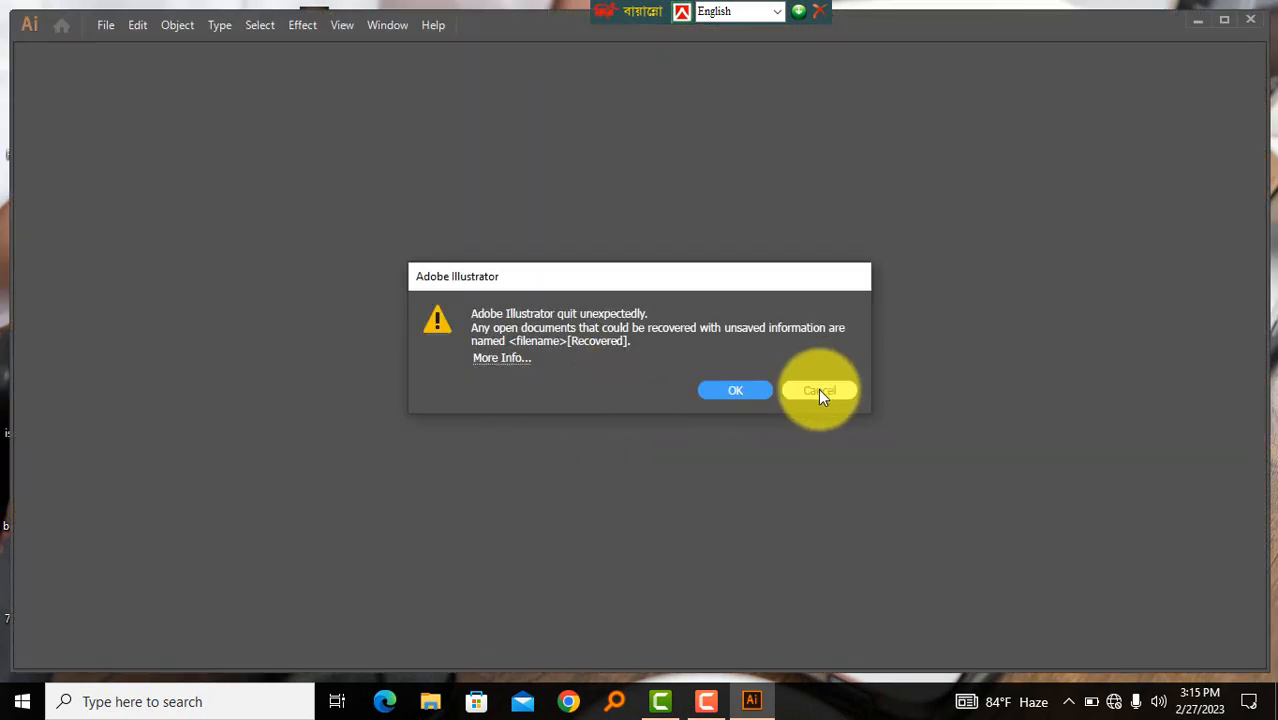
left_click(818, 390)
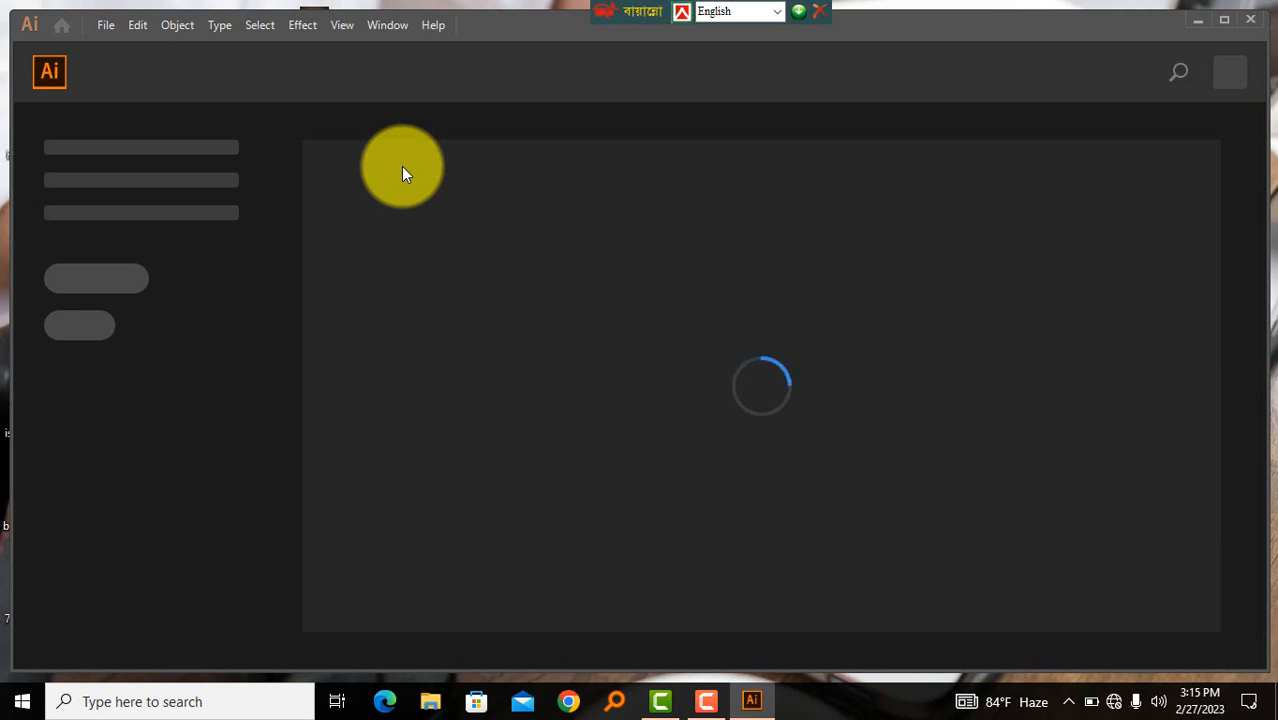
left_click(1225, 20)
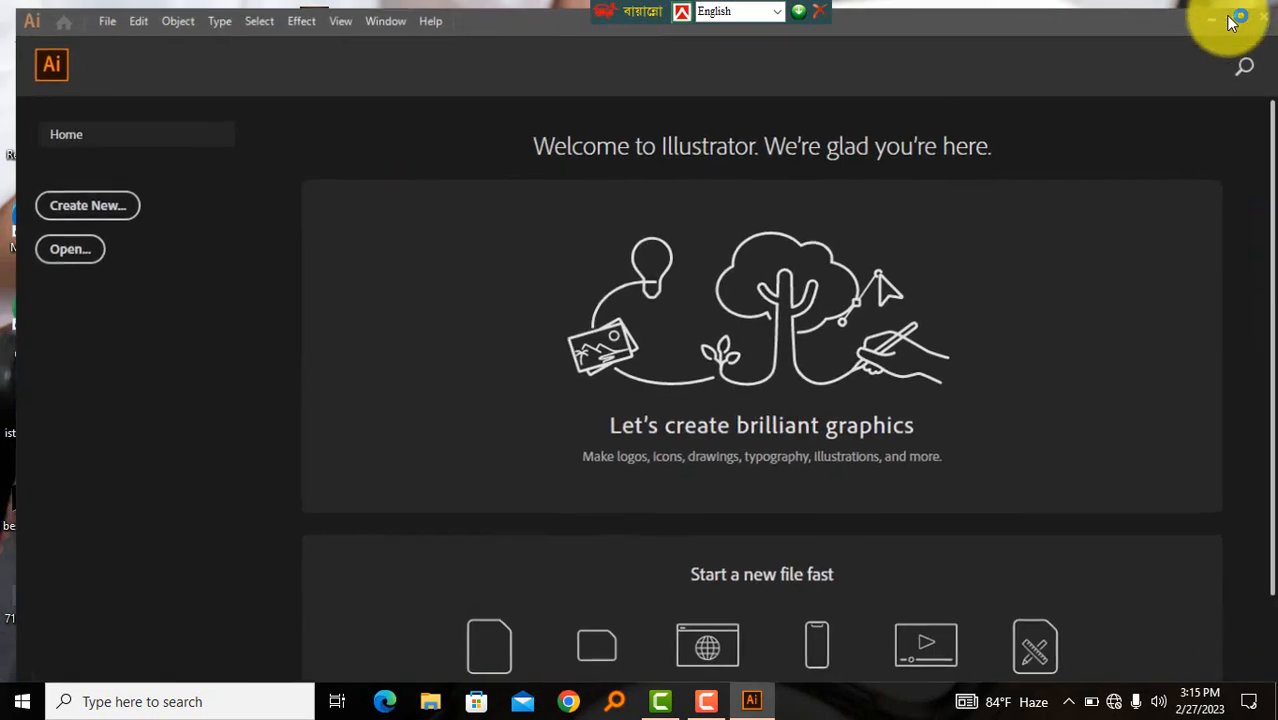
- Create two blank documents, starting from the 210 x 297 mm A4 preset, and dismiss the welcome tour
scroll(1270, 240, "down", 1)
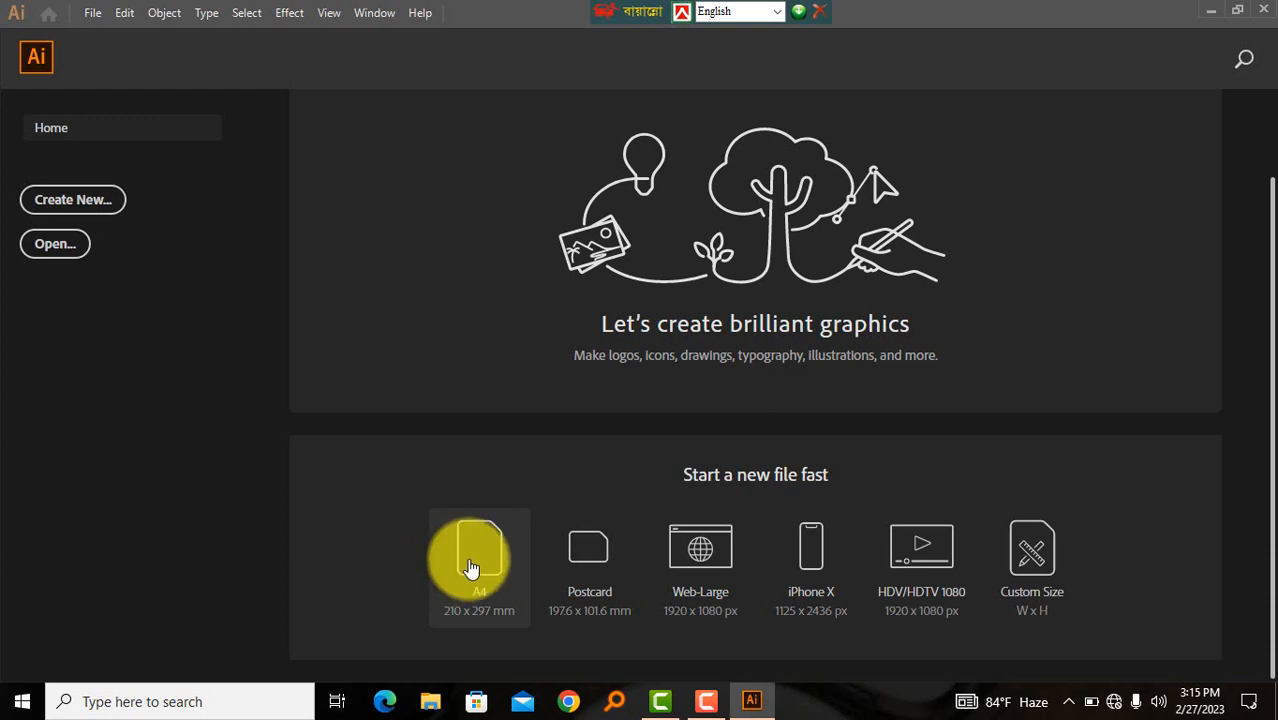
left_click(471, 568)
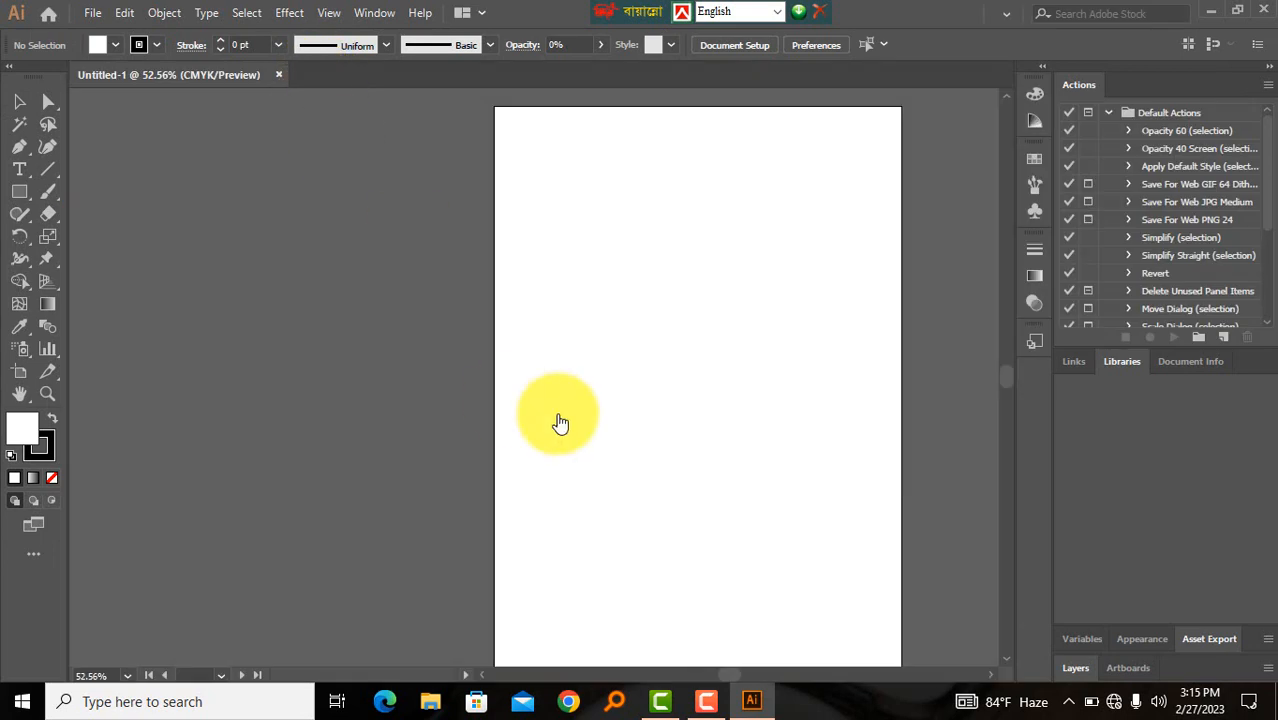
key("ctrl+alt+n")
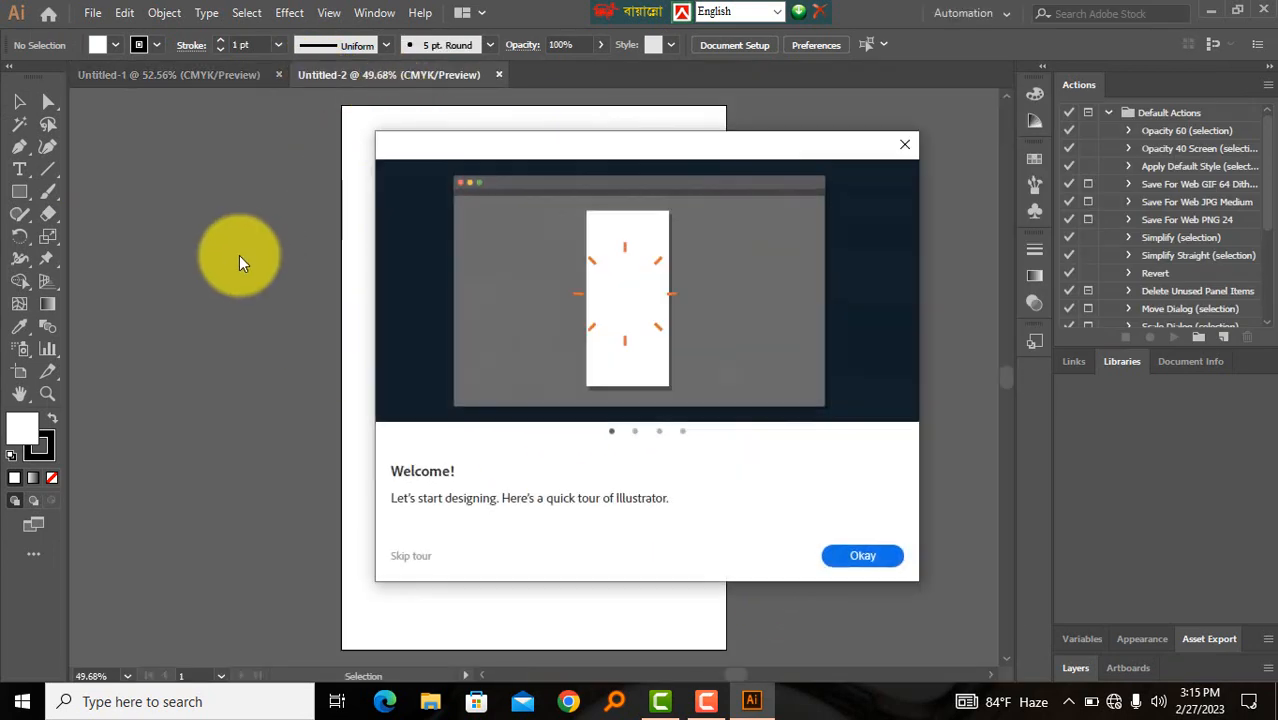
left_click(845, 557)
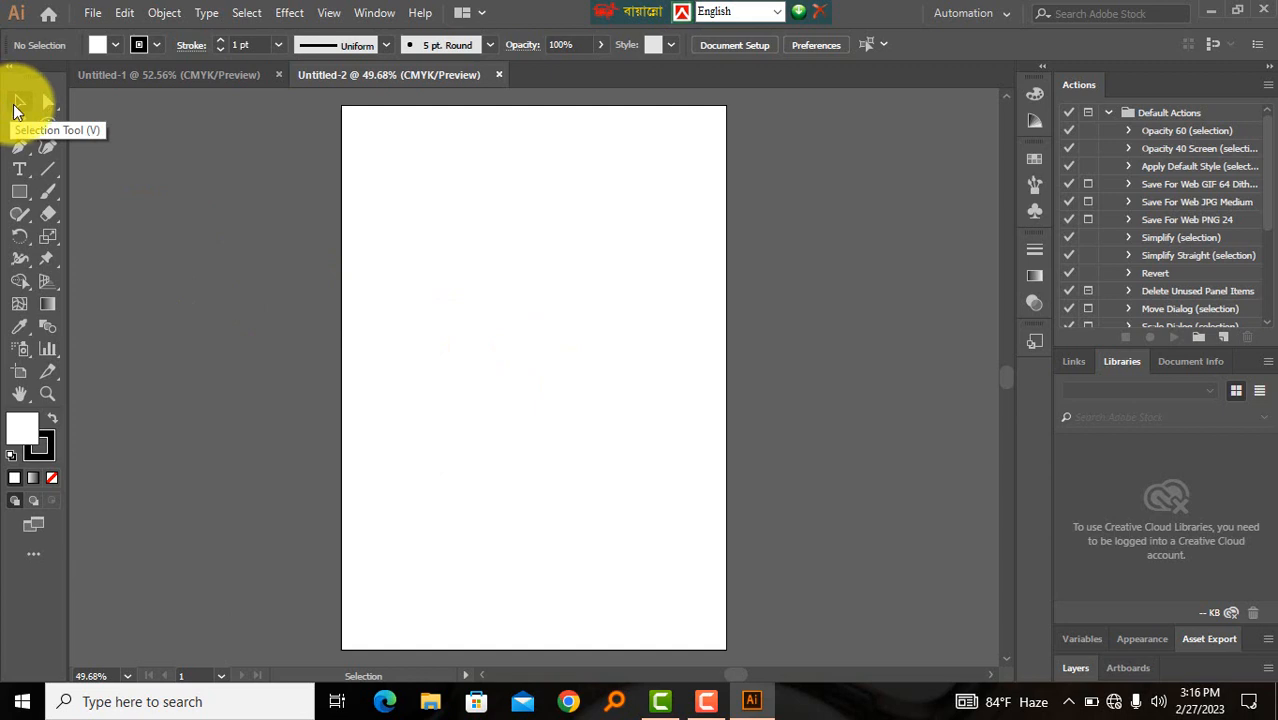
- Draw a rectangle about 104 by 75 mm overlapping the left edge of the artboard's upper part
left_click(14, 110)
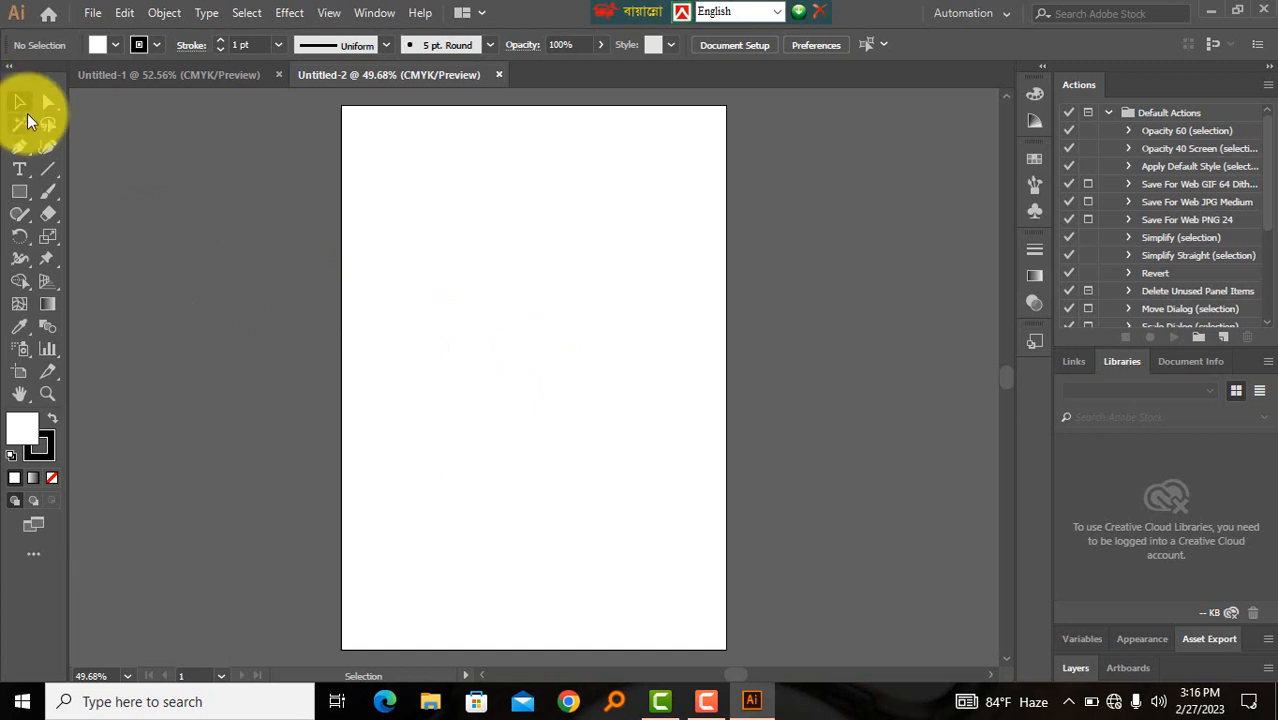
left_click(40, 105)
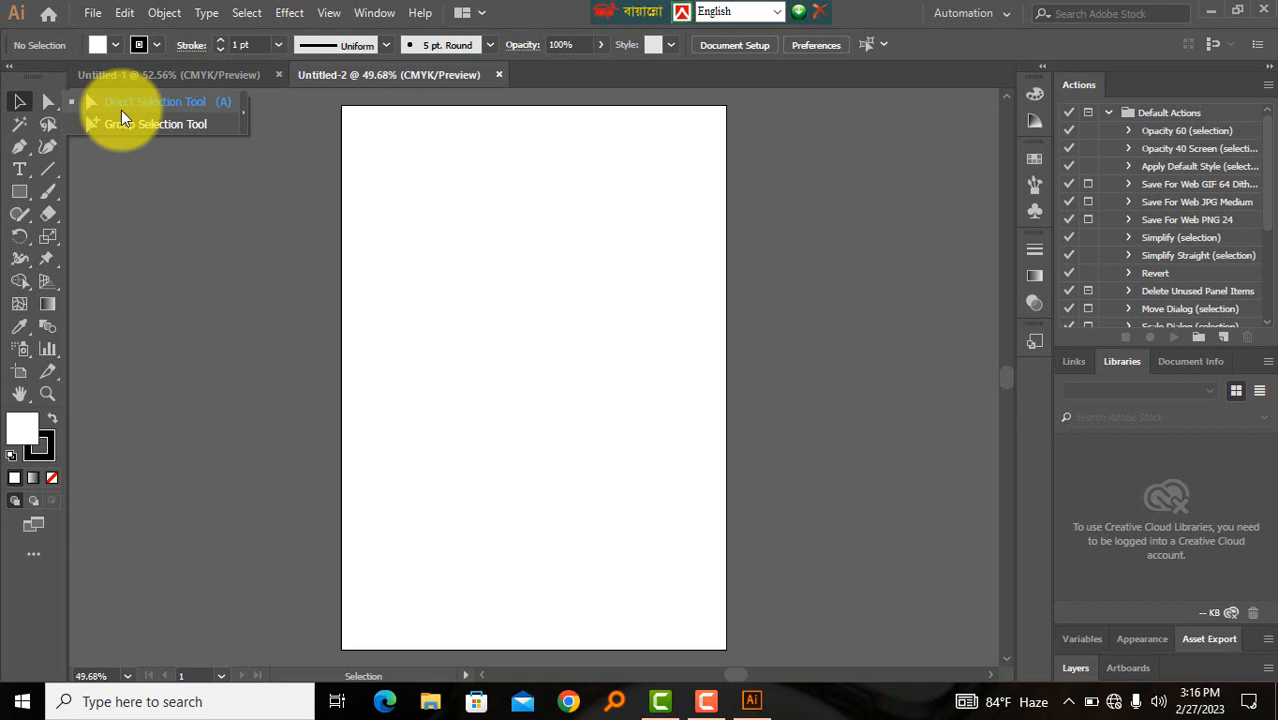
left_click(16, 104)
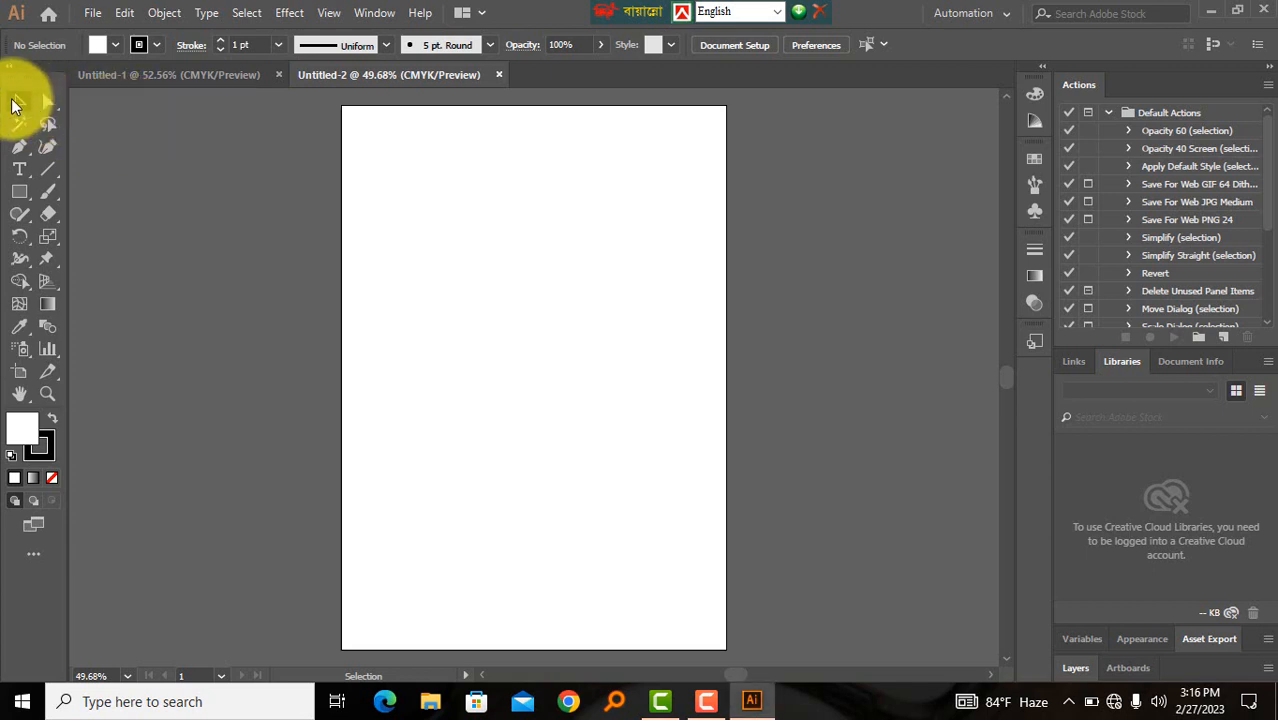
left_click(20, 191)
left_click_drag(177, 201, 366, 336)
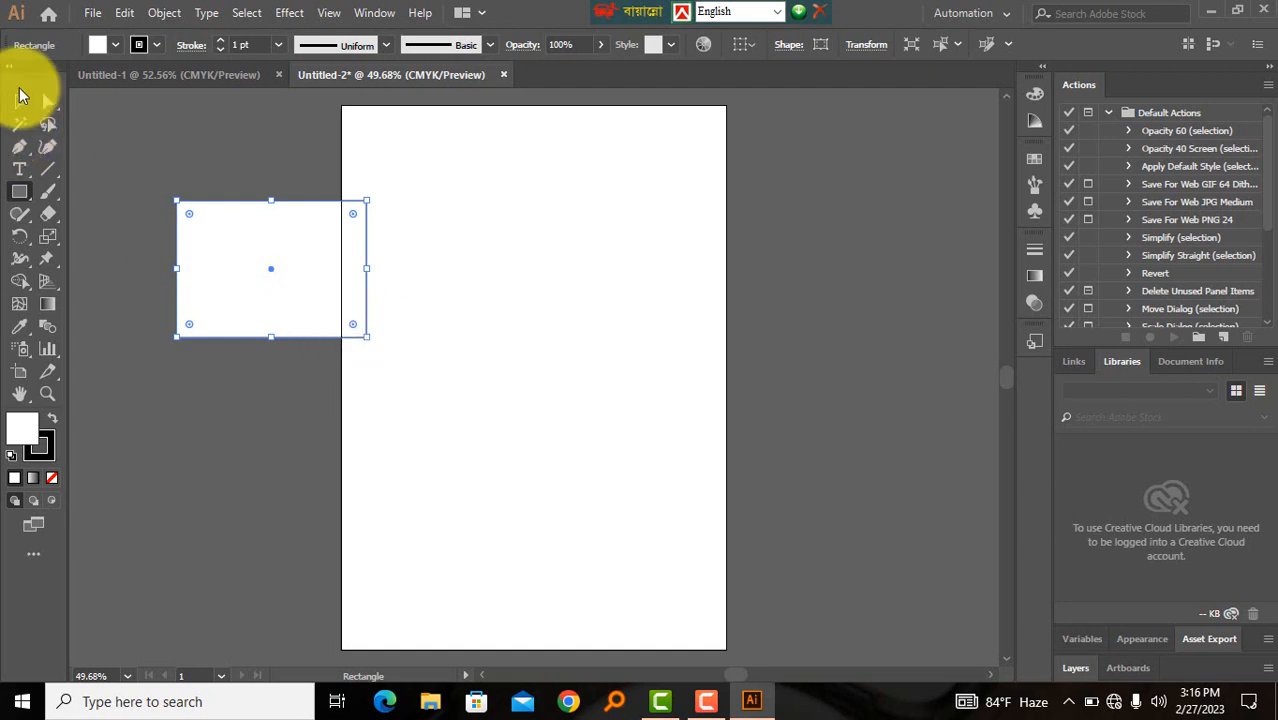
- Move the rectangle around with the Selection tool and leave it on the empty canvas left of the artboard
left_click(18, 97)
left_click_drag(202, 310, 111, 337)
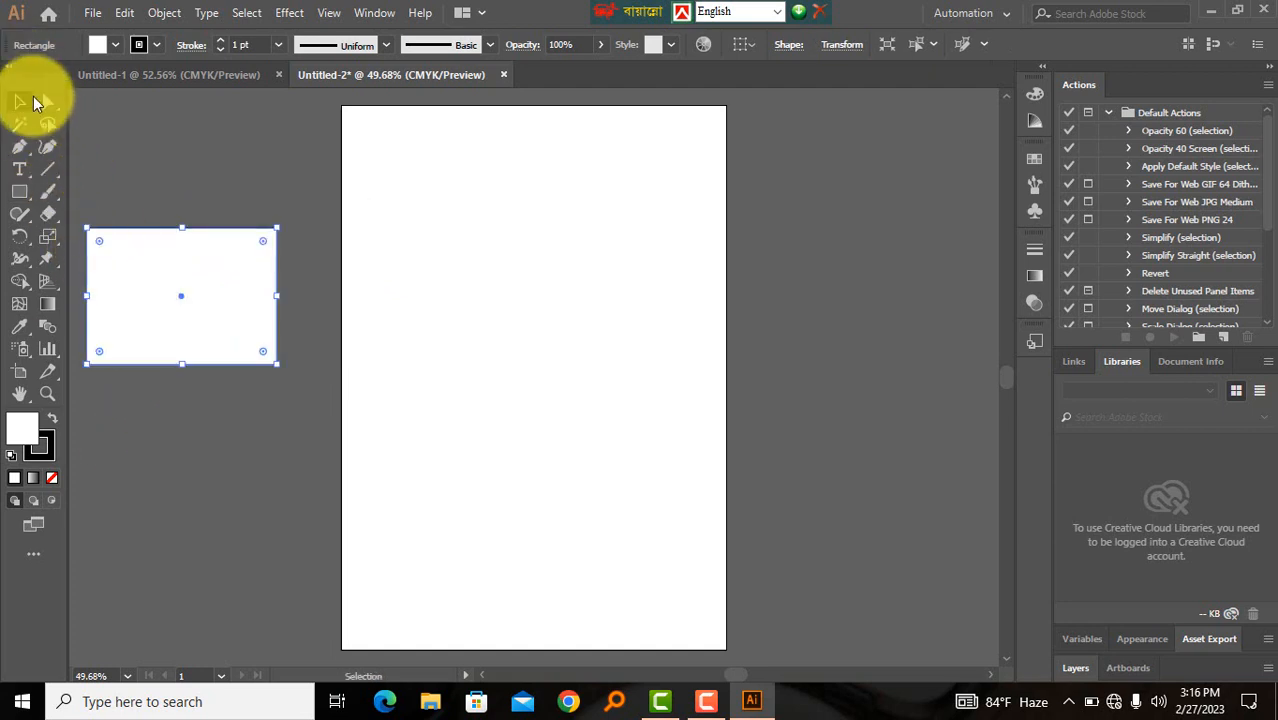
left_click(174, 163)
left_click_drag(185, 283, 410, 328)
left_click(21, 171)
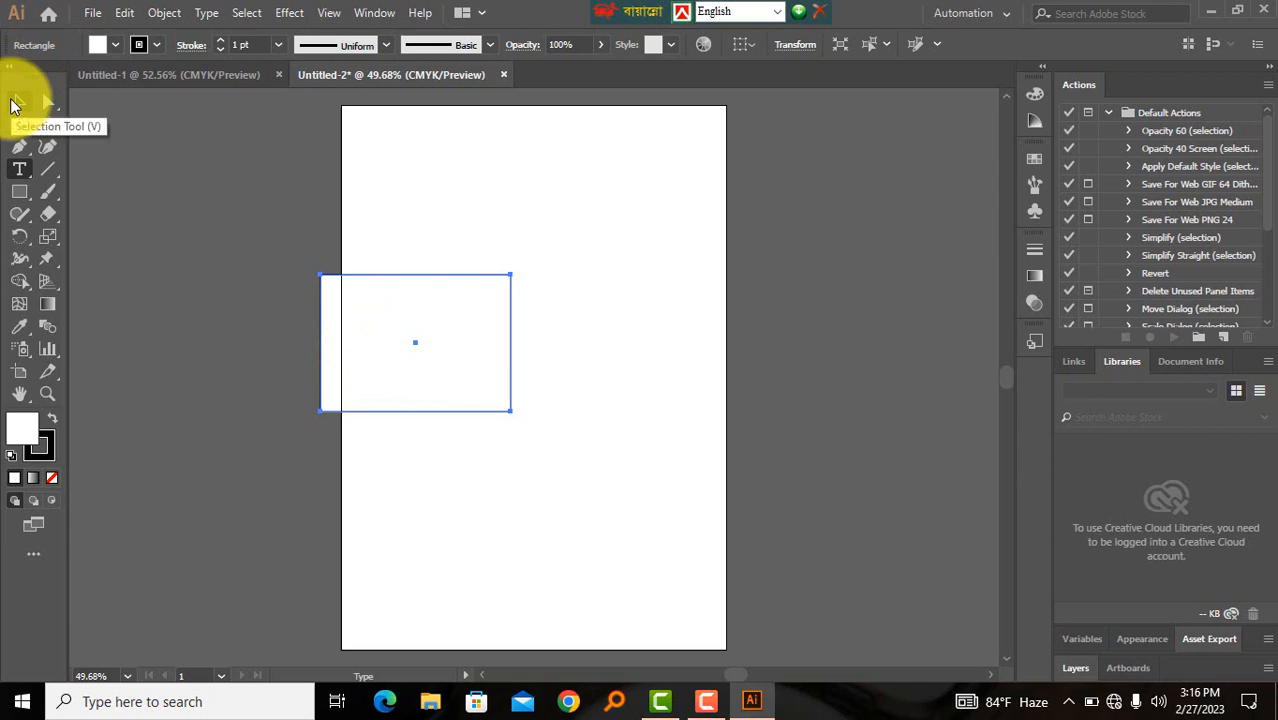
left_click(16, 103)
left_click_drag(333, 357, 132, 240)
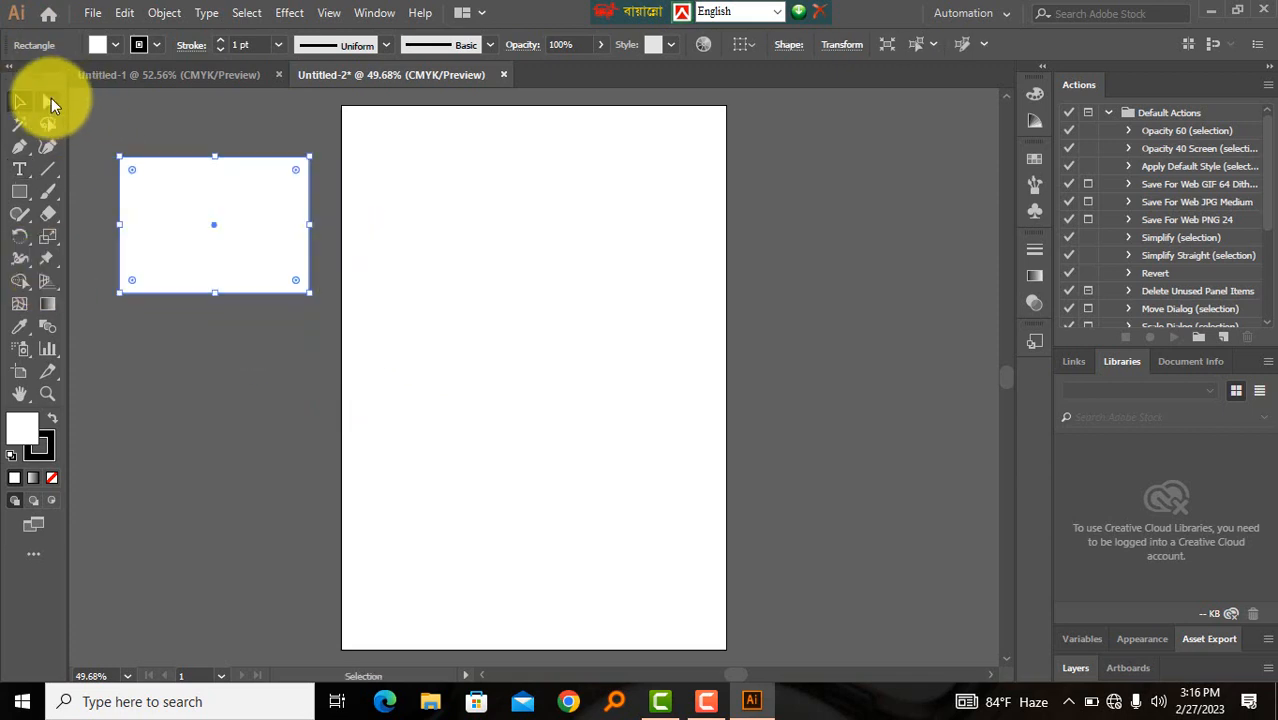
- Enlarge the view to 100% and reposition the rectangle on the canvas beside the artboard
left_click_drag(47, 100, 126, 106)
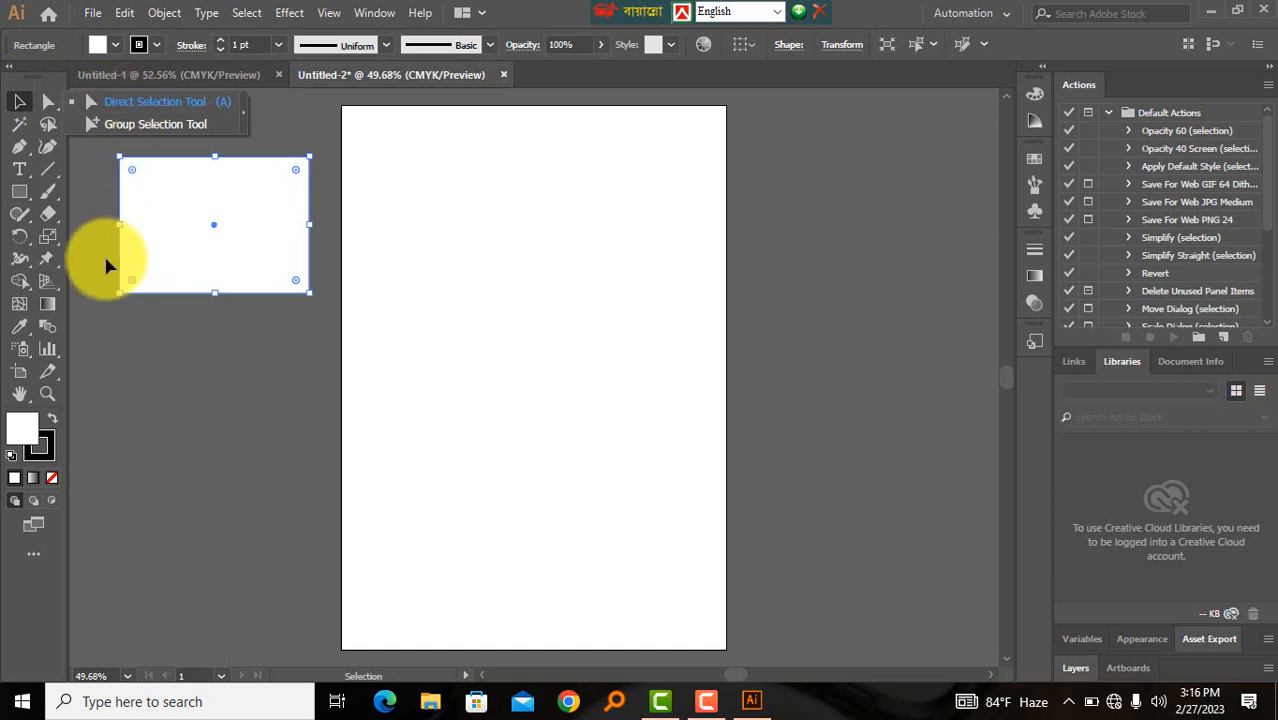
left_click(155, 375)
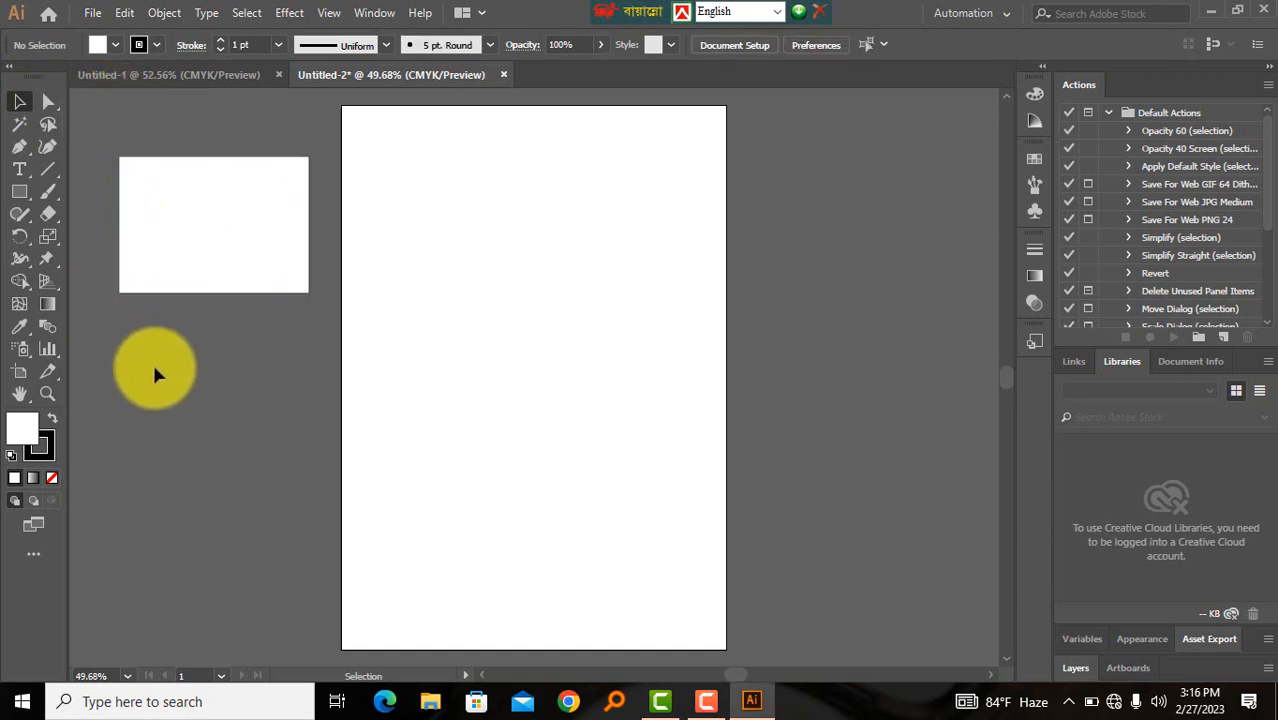
left_click(171, 243)
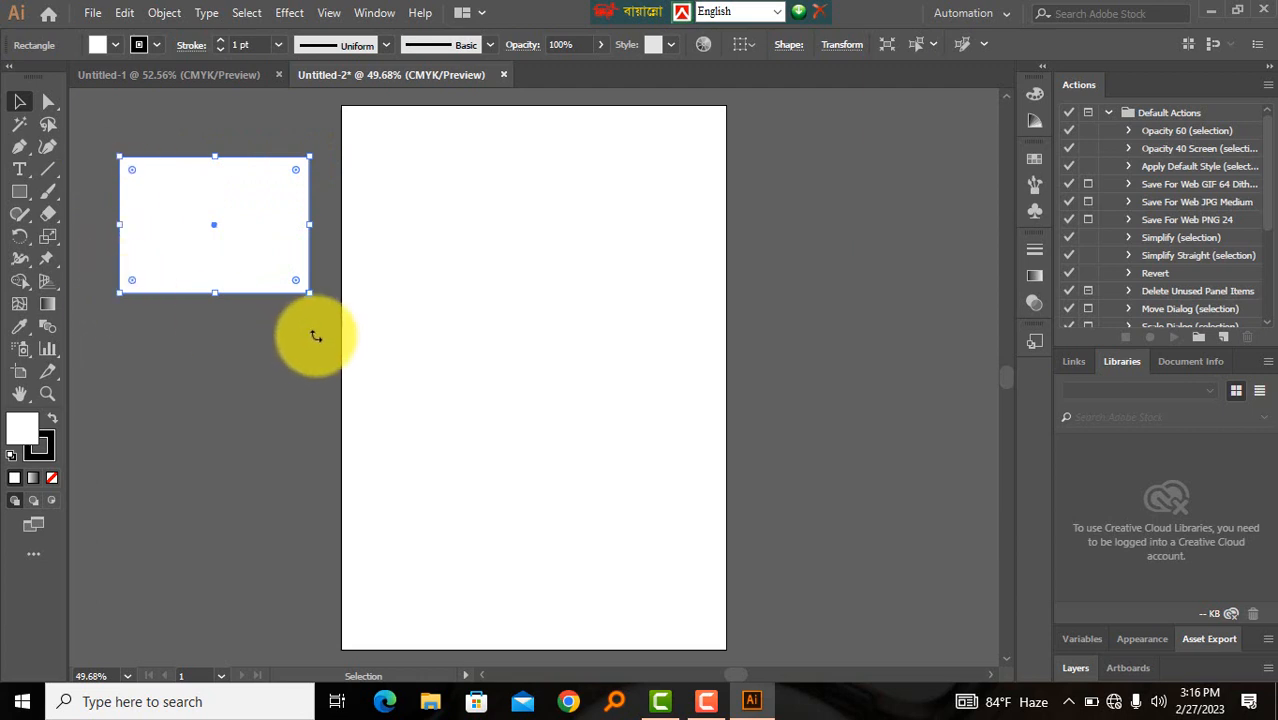
left_click(340, 251, "ctrl")
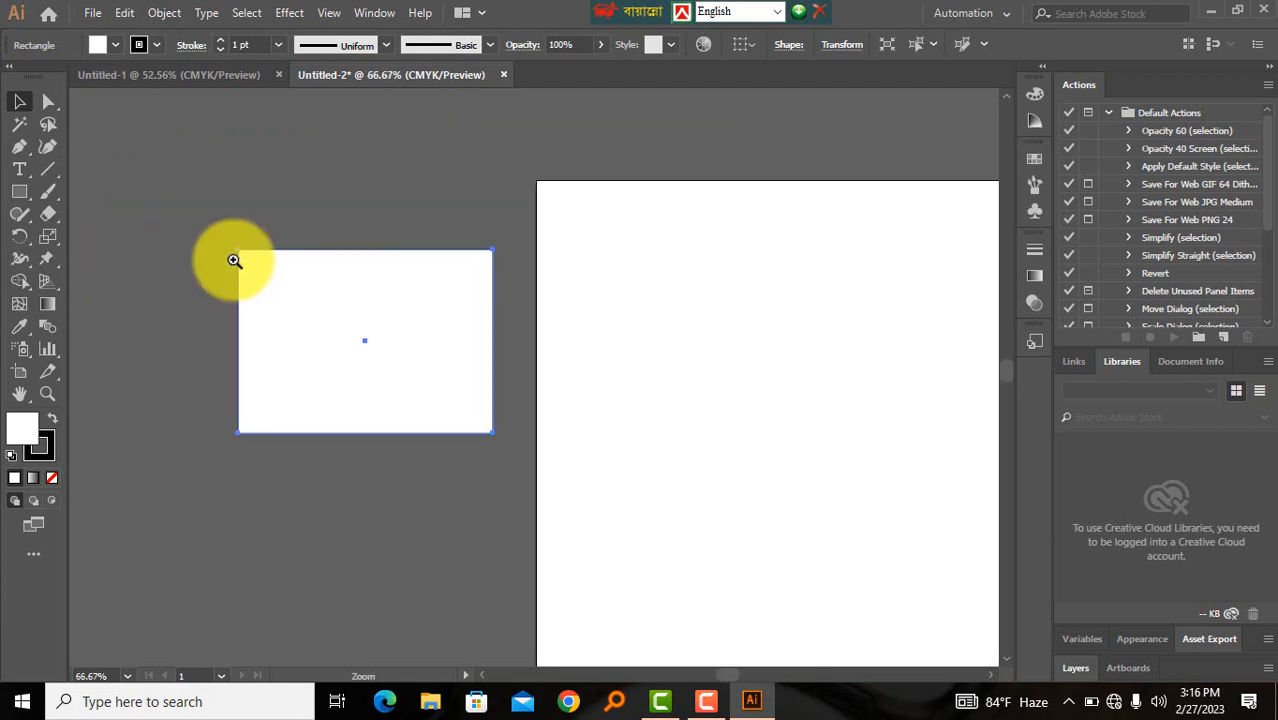
left_click(234, 260, "ctrl")
left_click_drag(539, 429, 294, 251)
left_click_drag(460, 291, 270, 256)
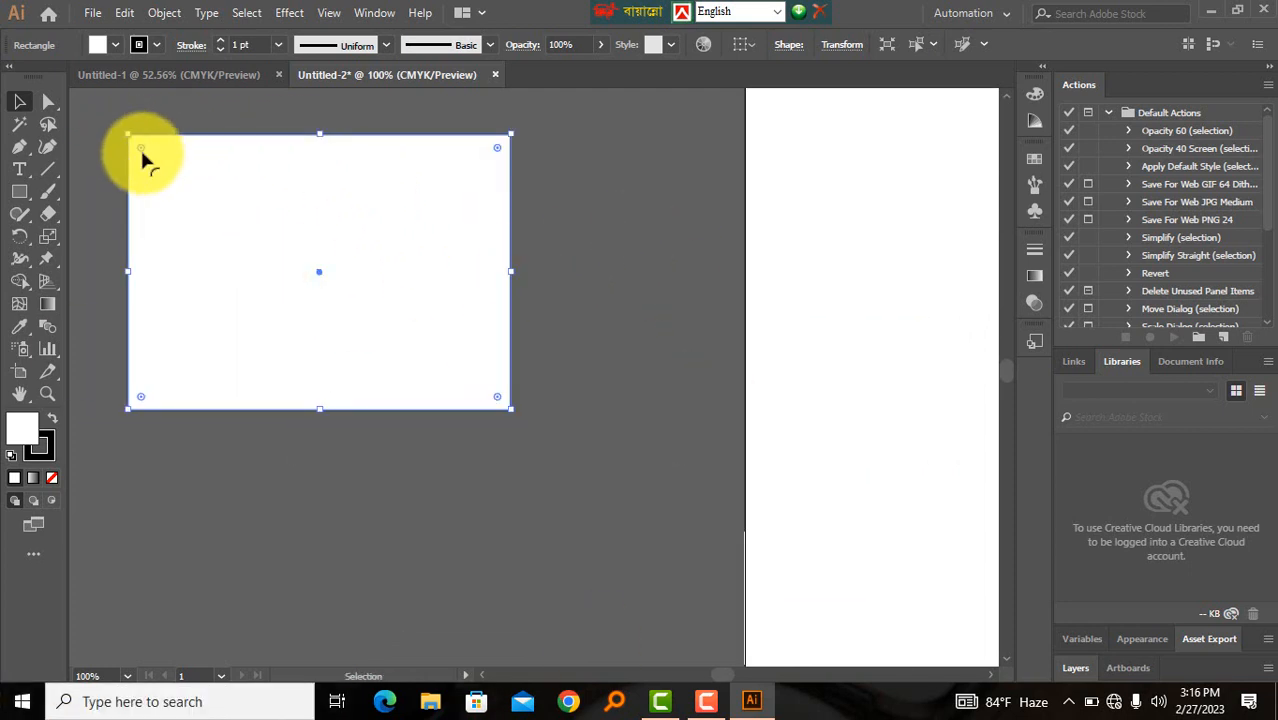
left_click_drag(141, 152, 188, 163)
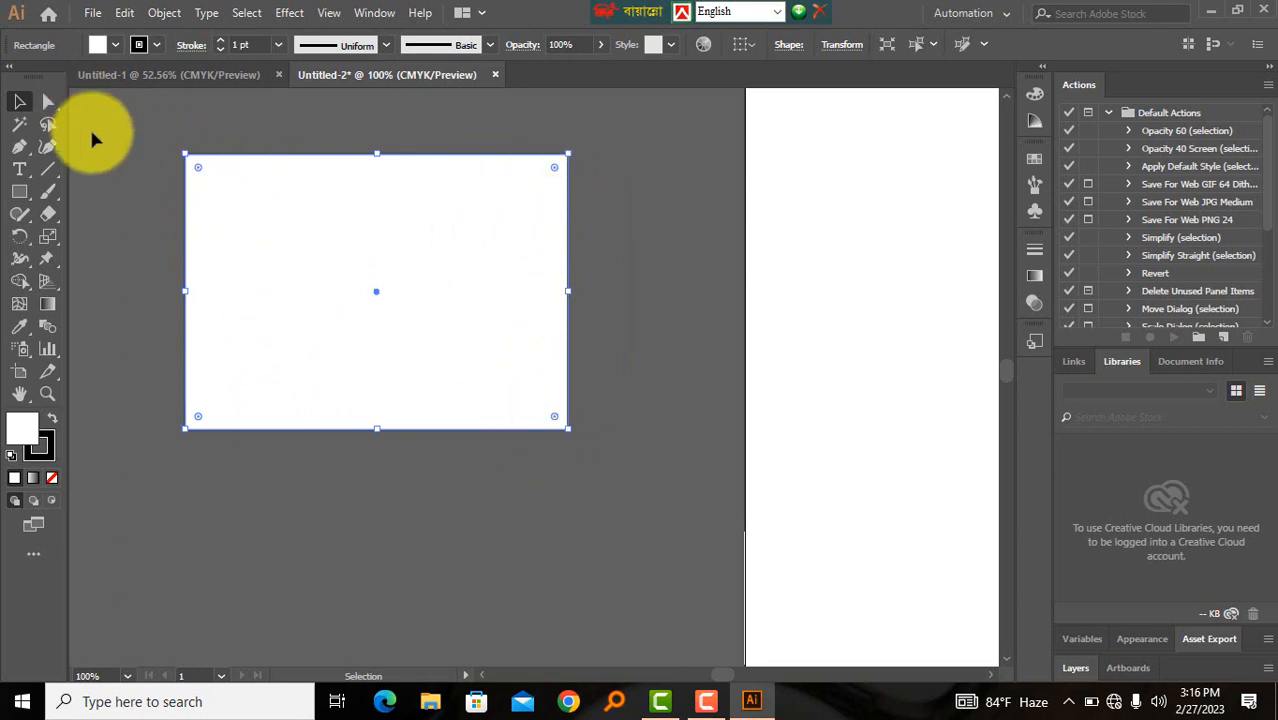
- Round only the rectangle's upper-left corner to a 74.65 mm radius using the Direct Selection tool
left_click(44, 104)
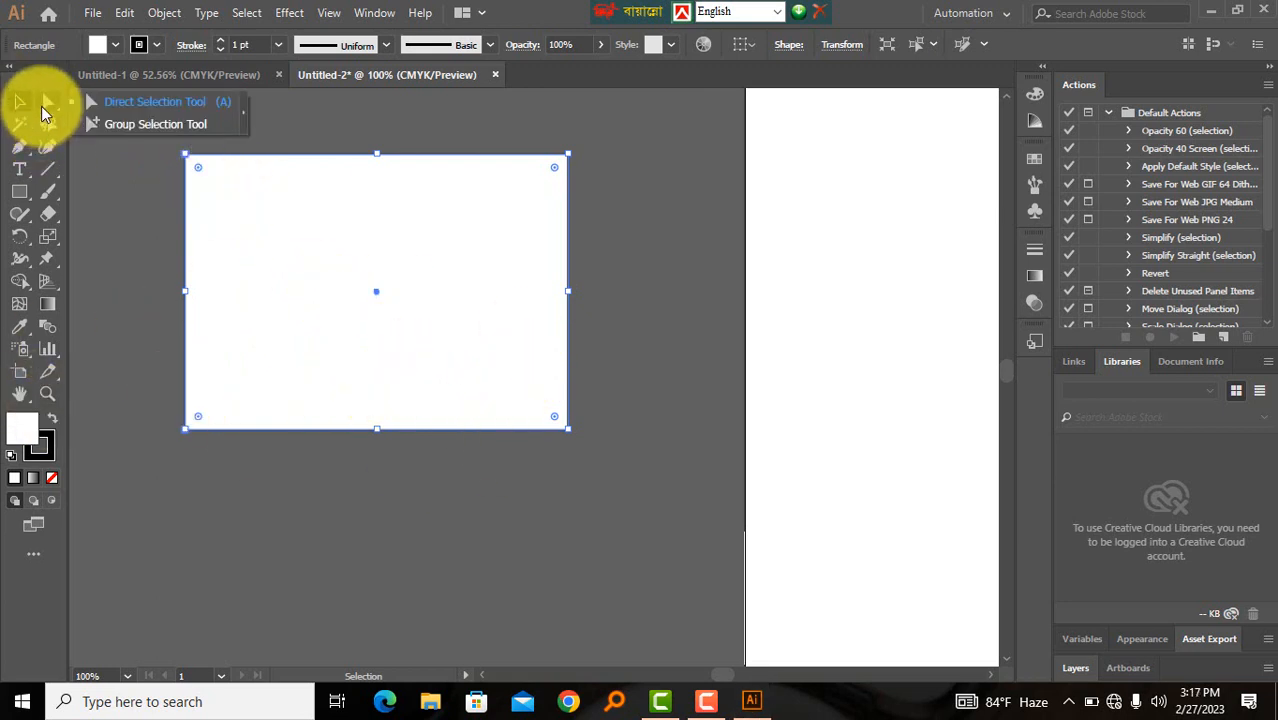
left_click(103, 104)
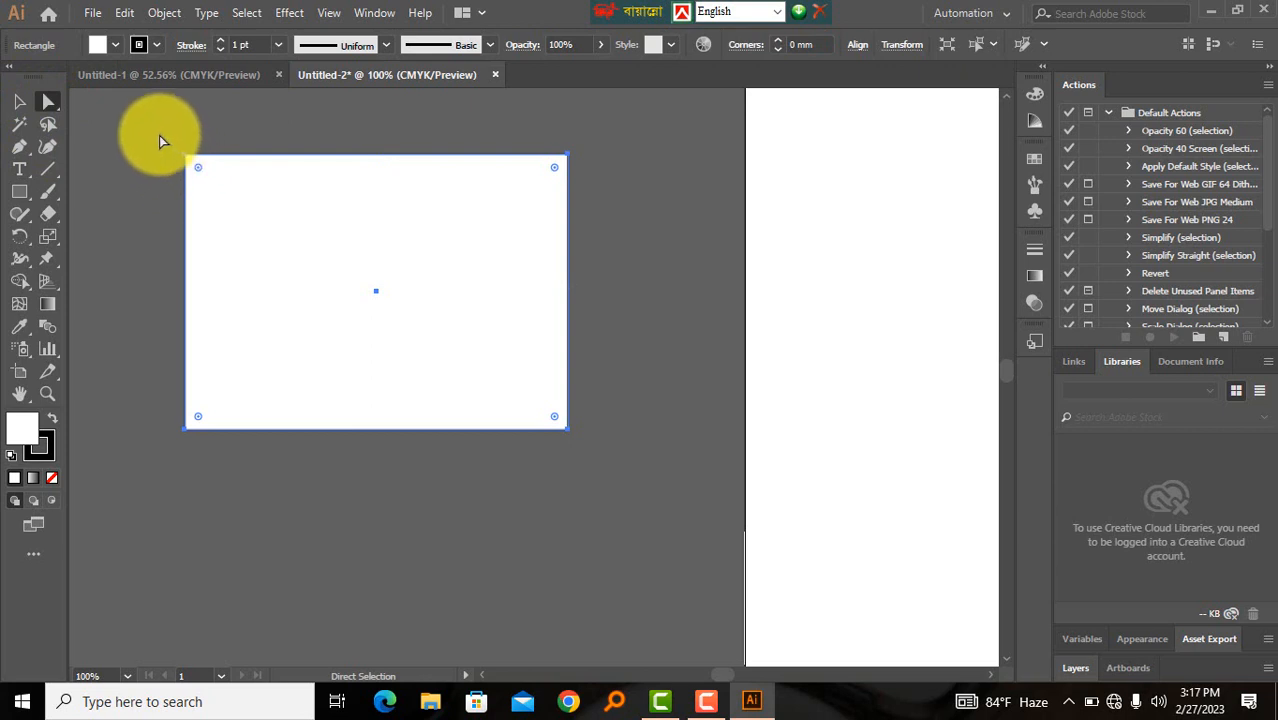
left_click_drag(156, 131, 212, 179)
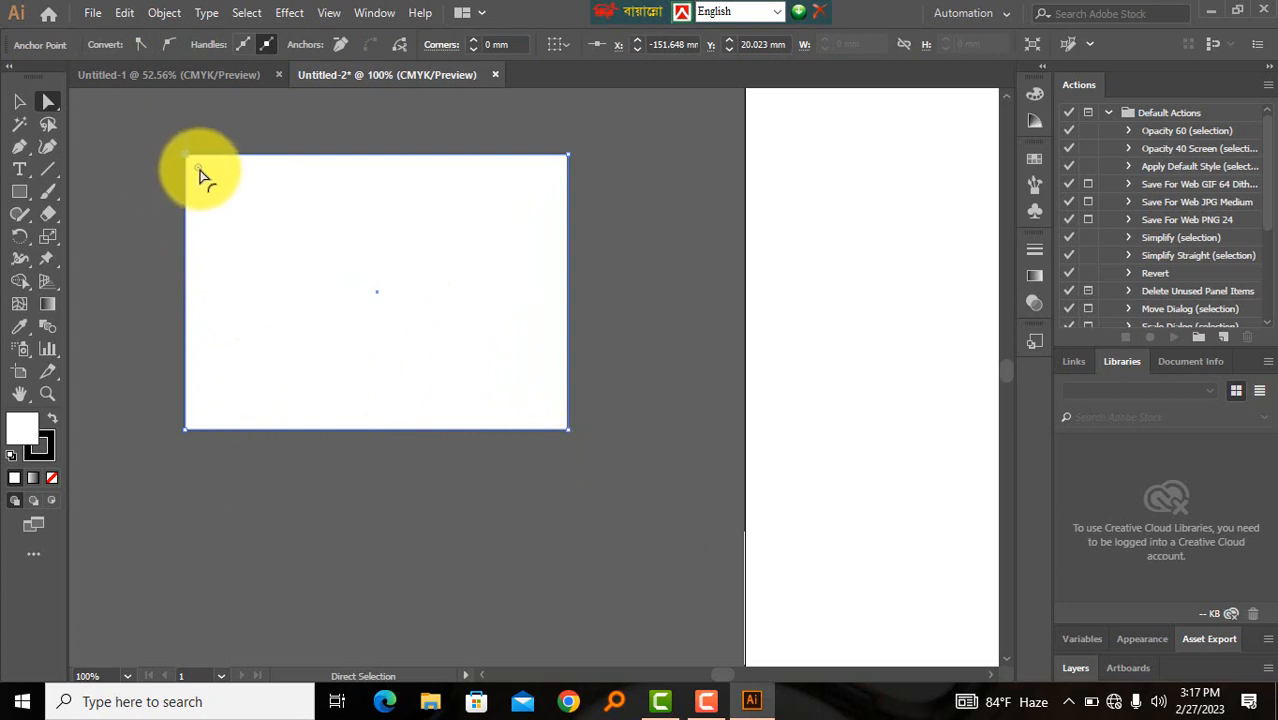
left_click_drag(199, 168, 494, 434)
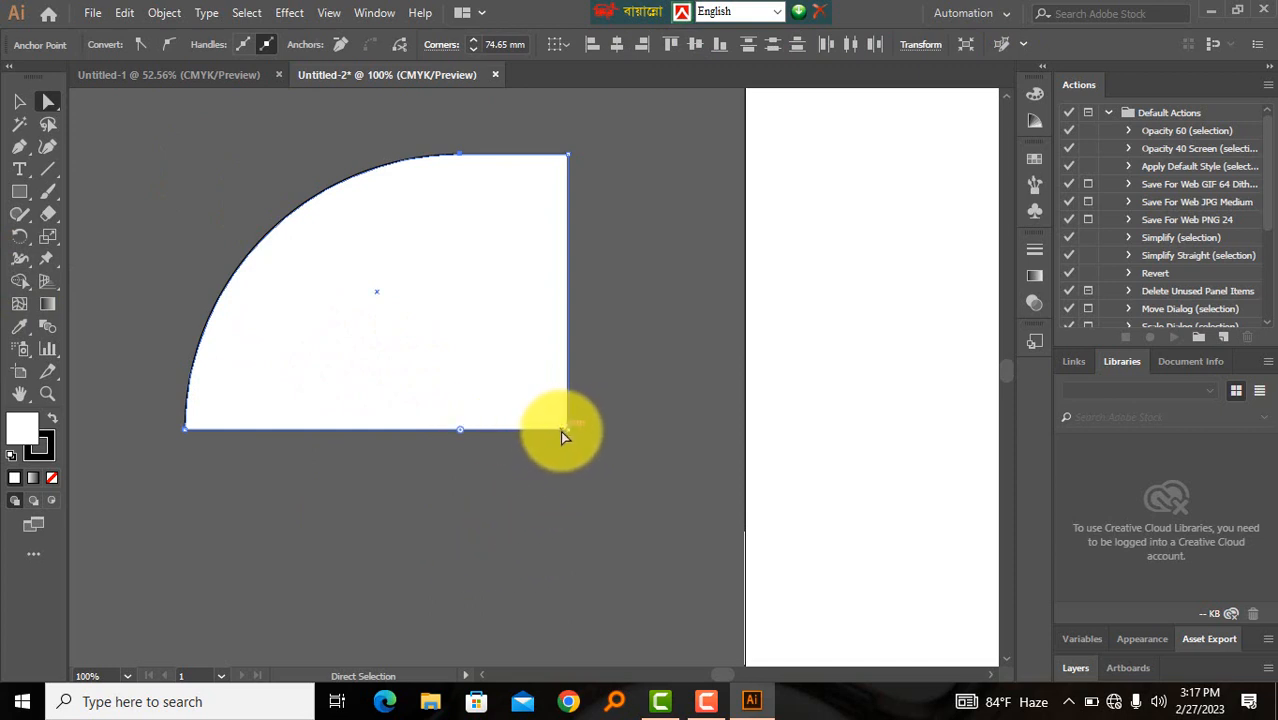
- Round the shape's lower-right corner to a 74.65 mm radius to form a leaf
left_click_drag(562, 436, 595, 467)
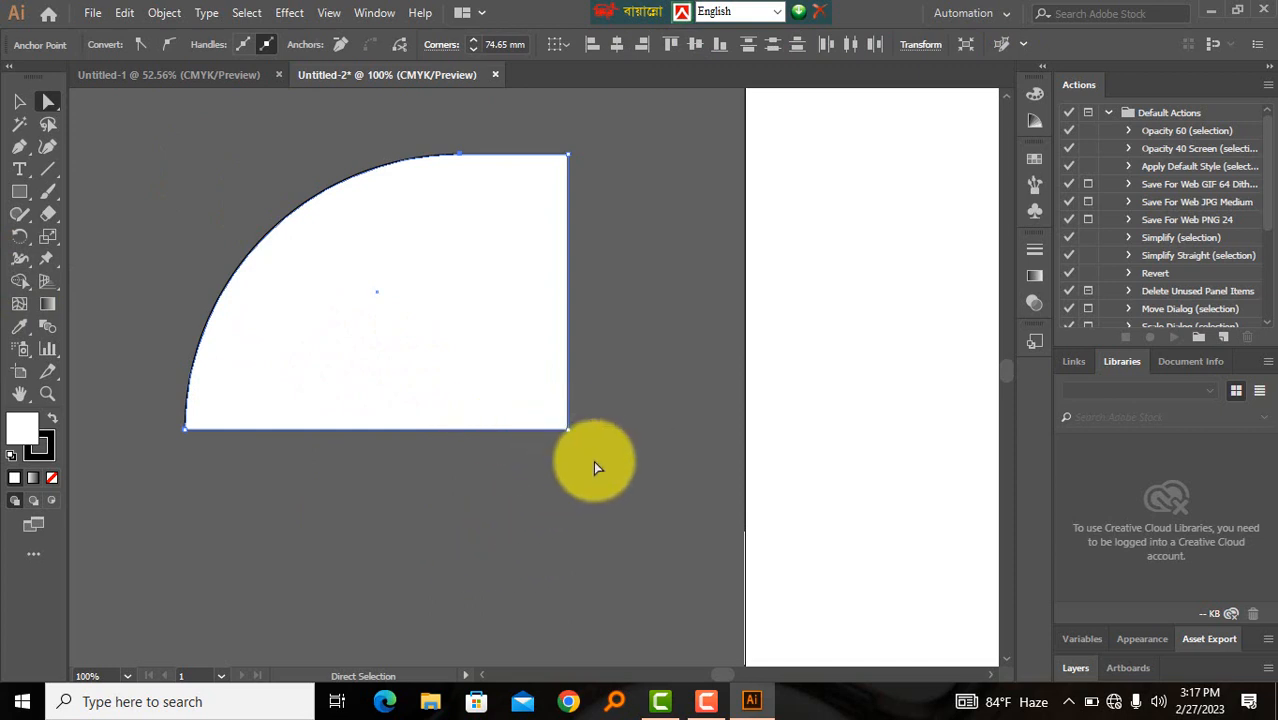
left_click(567, 429)
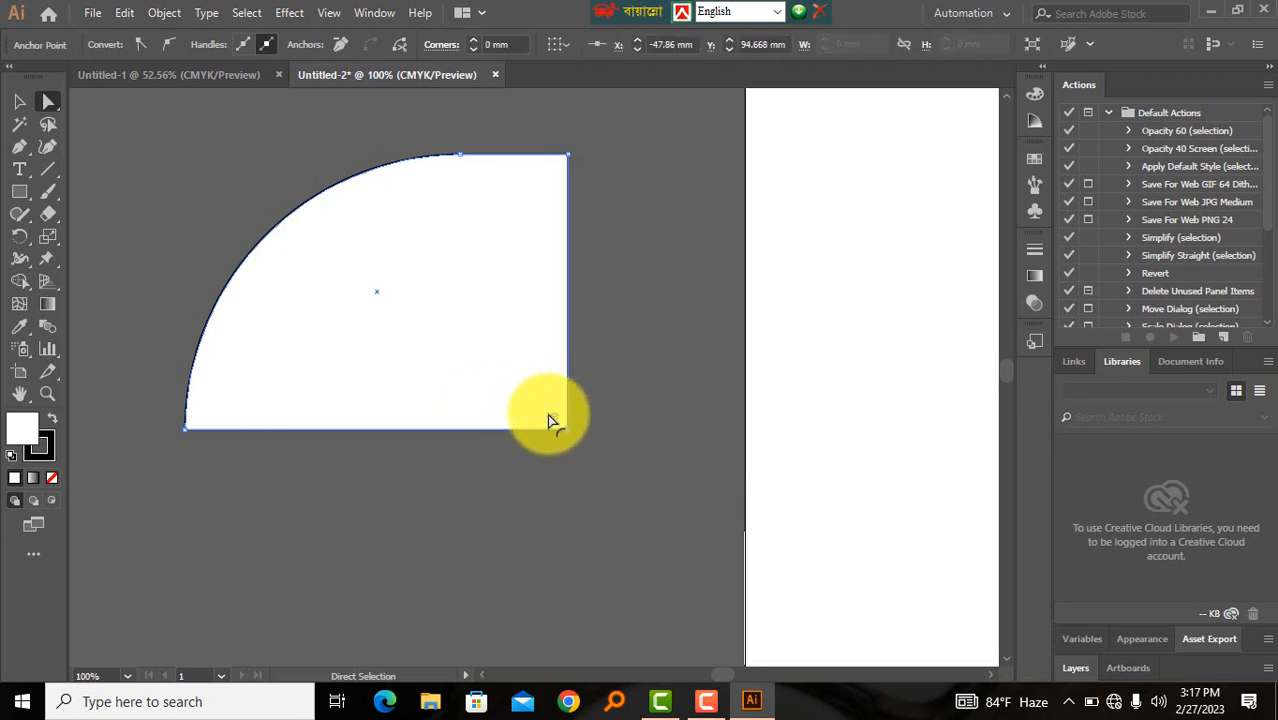
left_click_drag(553, 418, 110, 204)
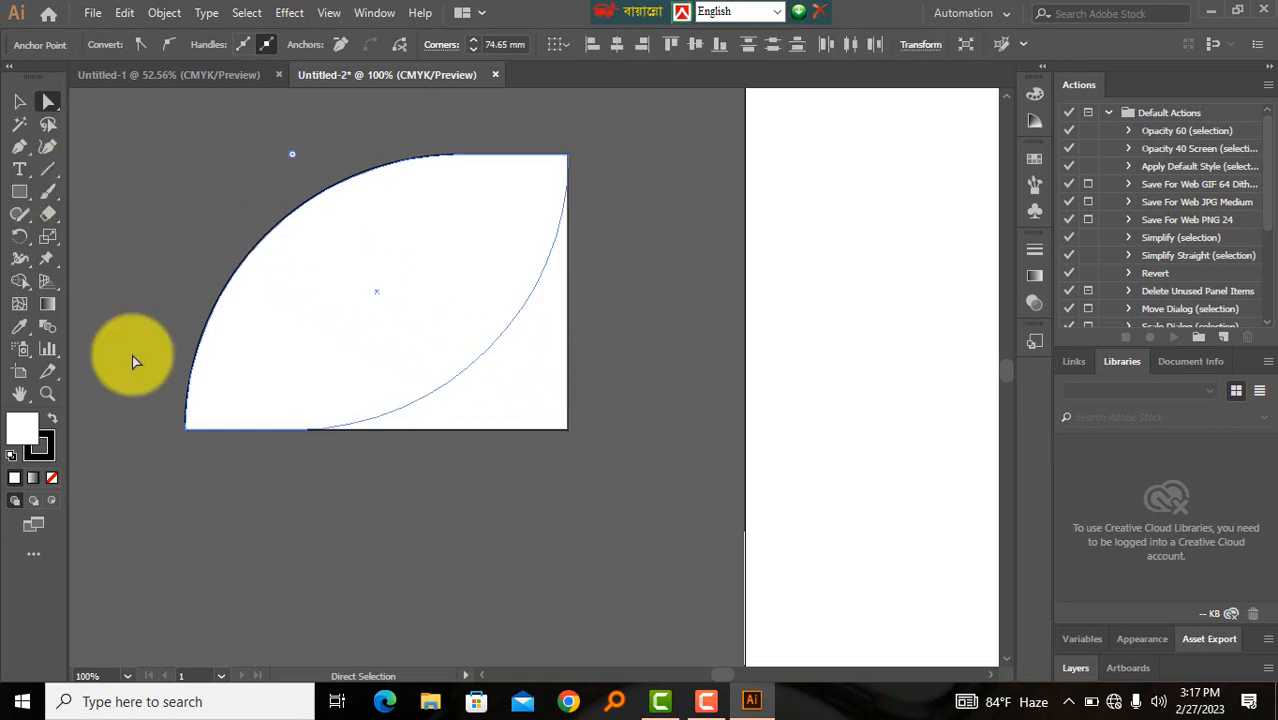
left_click_drag(132, 356, 132, 356)
- Move the whole leaf shape around the canvas with the Selection tool
left_click(19, 101)
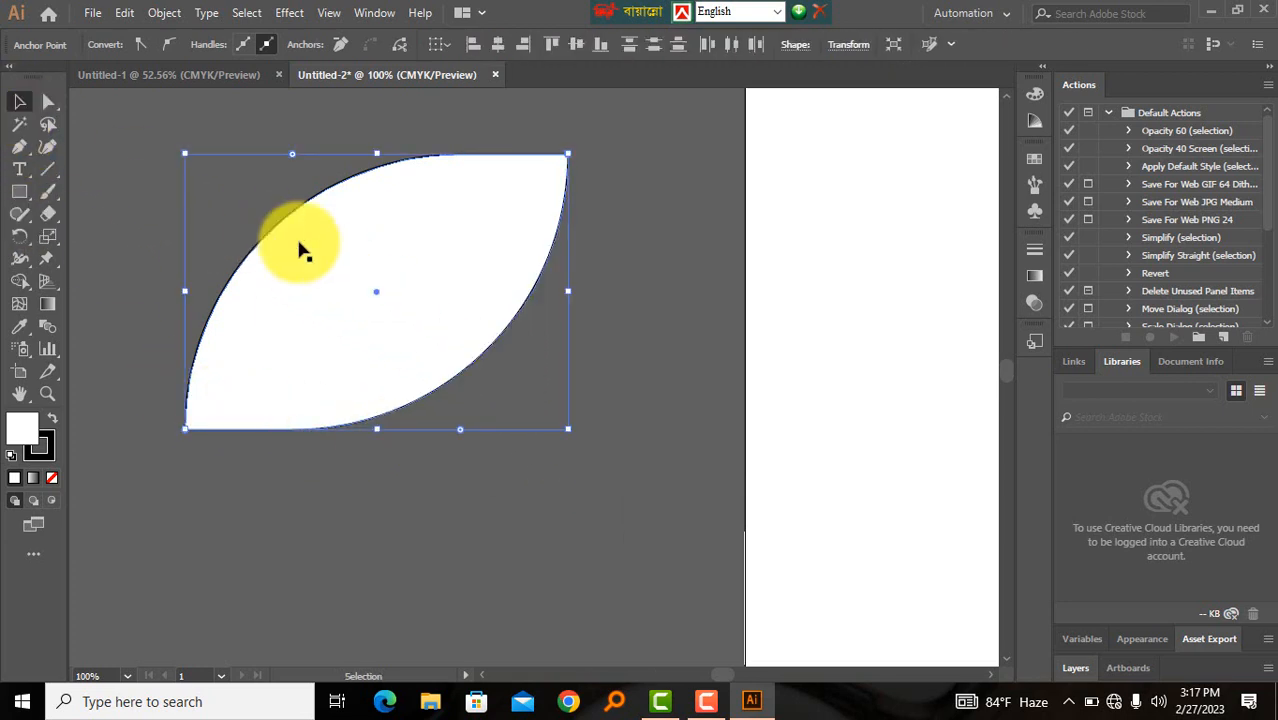
left_click_drag(300, 250, 322, 268)
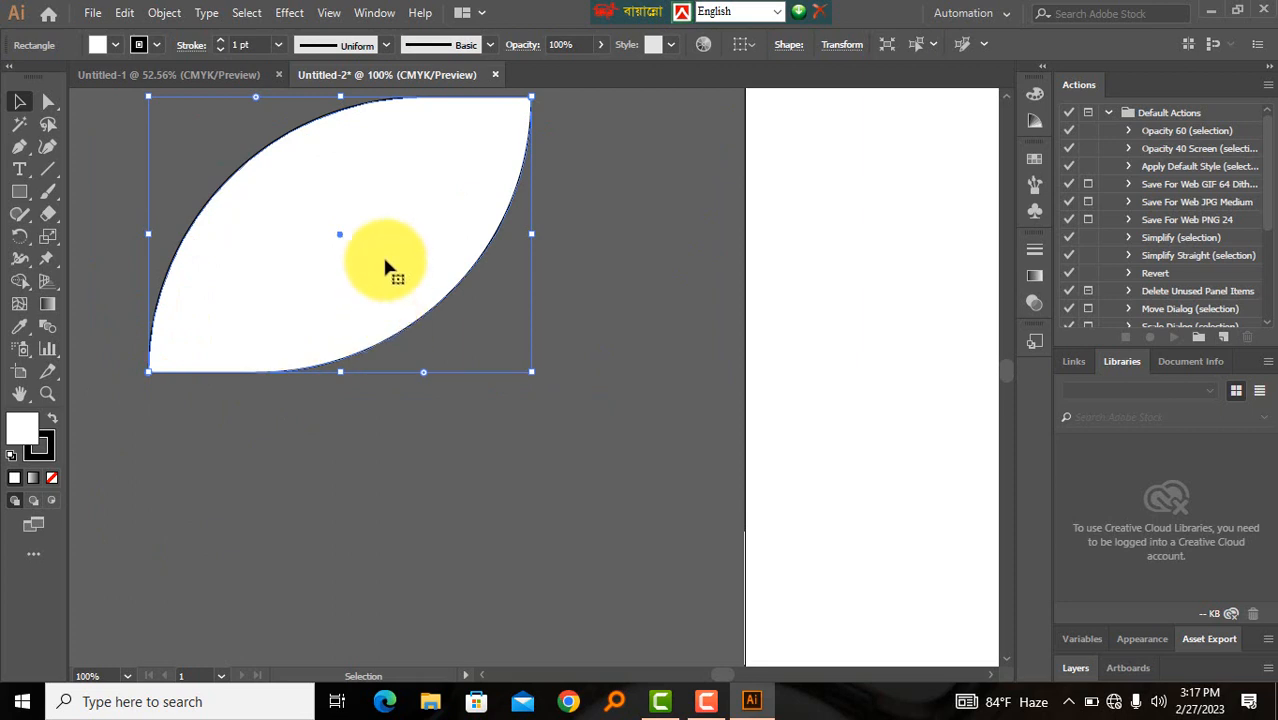
left_click_drag(385, 263, 411, 326)
key("a")
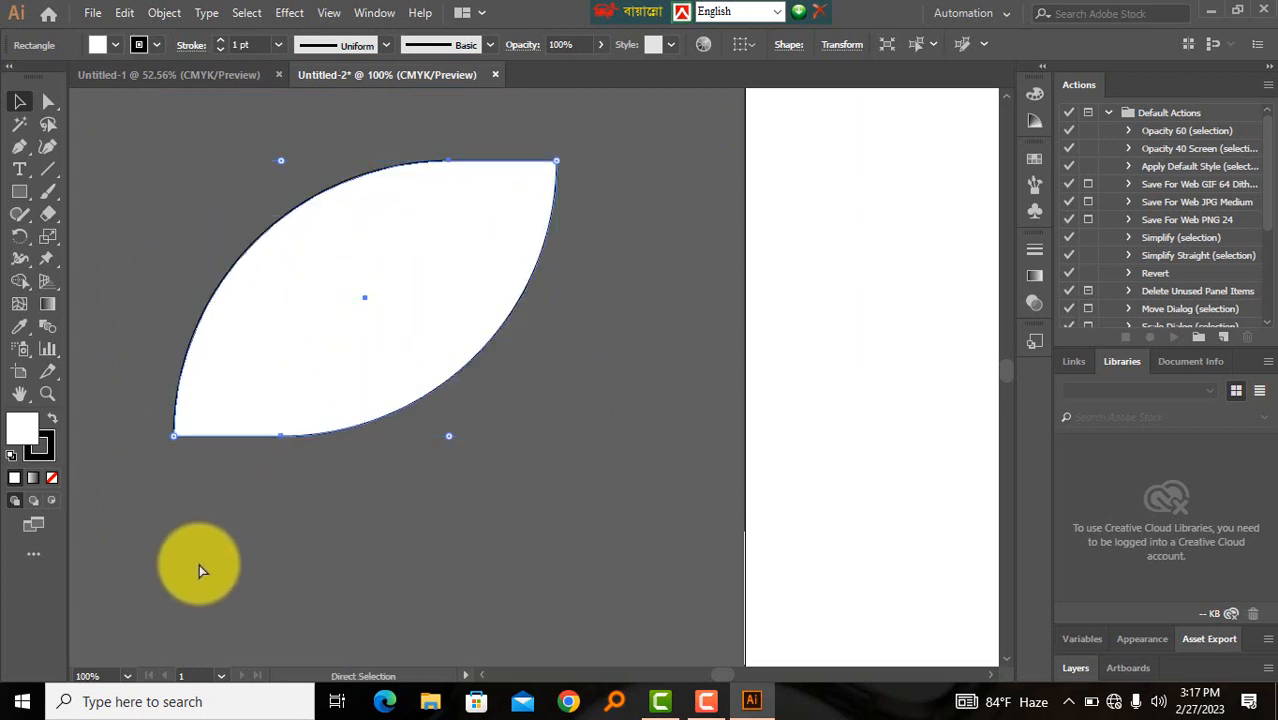
- Undo the leaf's moves and the rounding of its lower-right corner, and deselect the shape
key("ctrl+z")
key("ctrl+z")
key("ctrl+z")
key("ctrl+z")
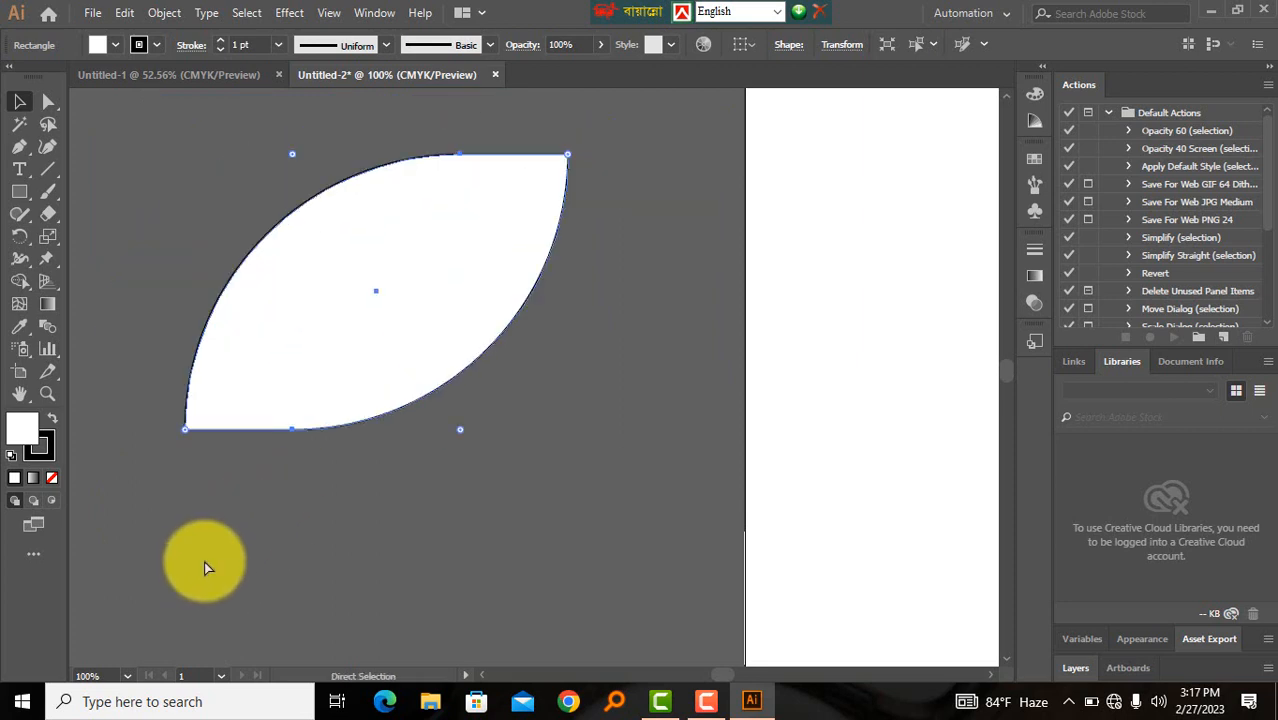
key("ctrl+z")
key("v")
left_click(358, 565)
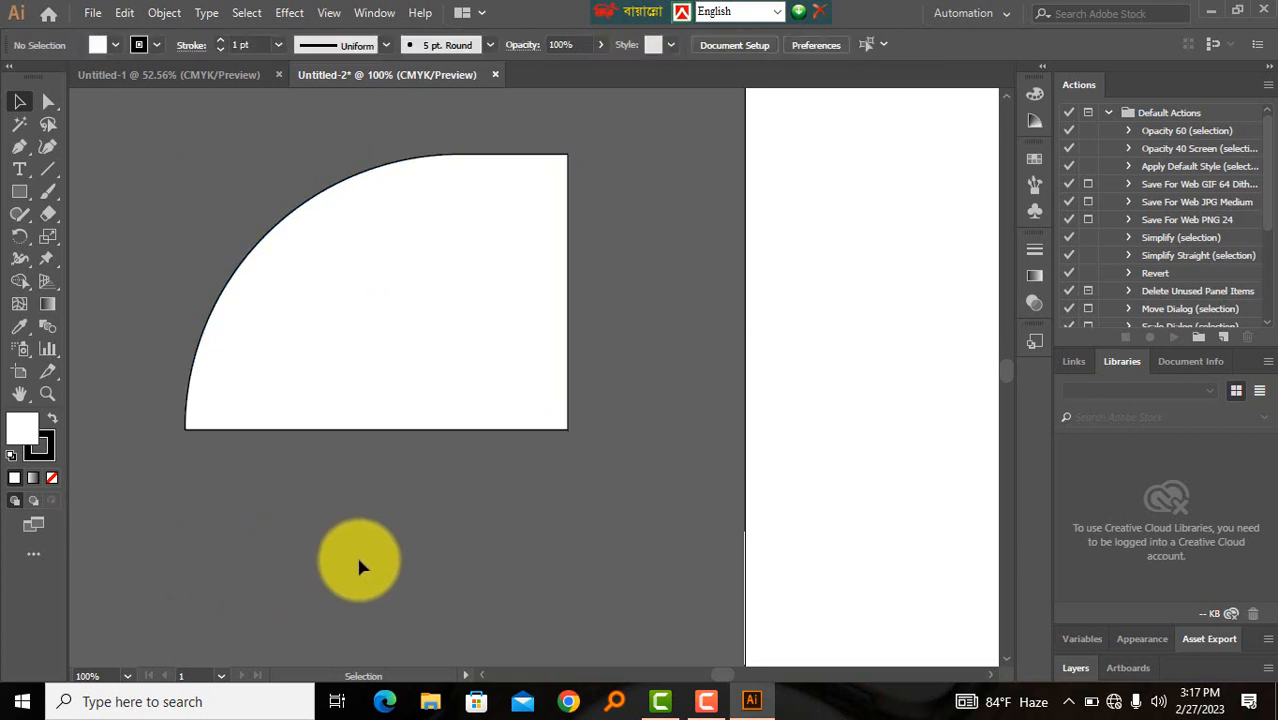
left_click(387, 341)
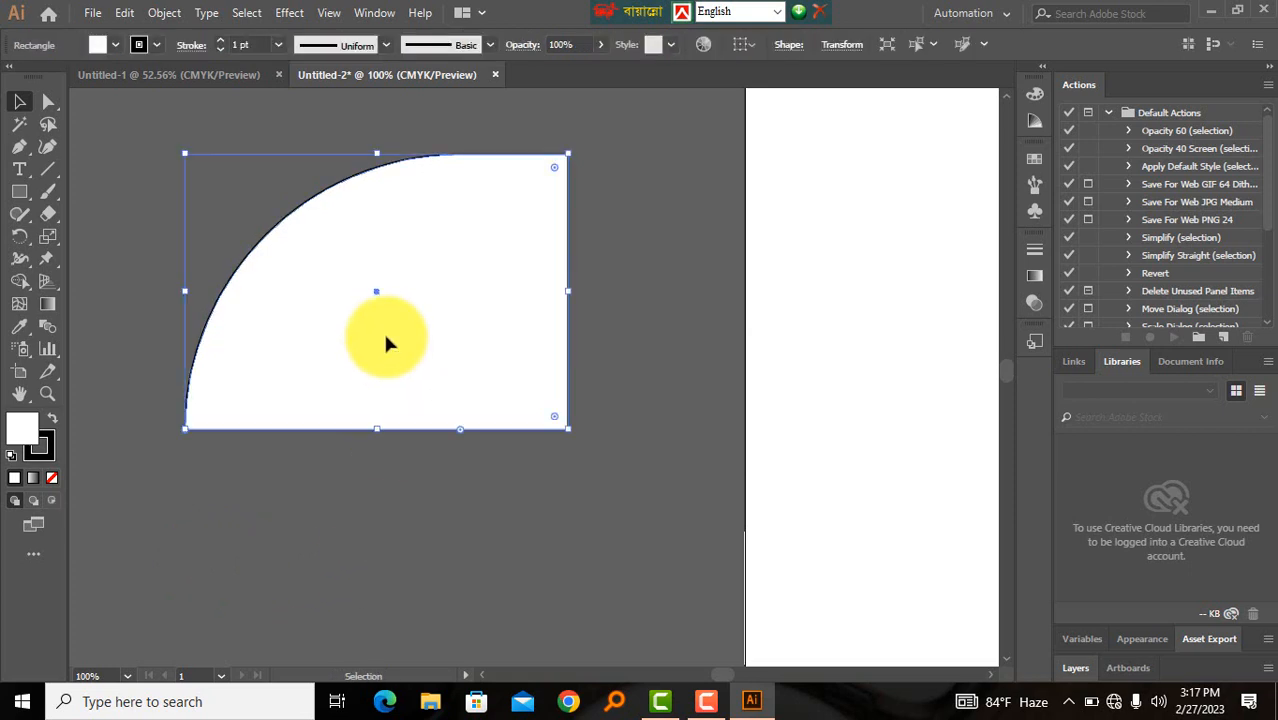
left_click(48, 101)
left_click(308, 470)
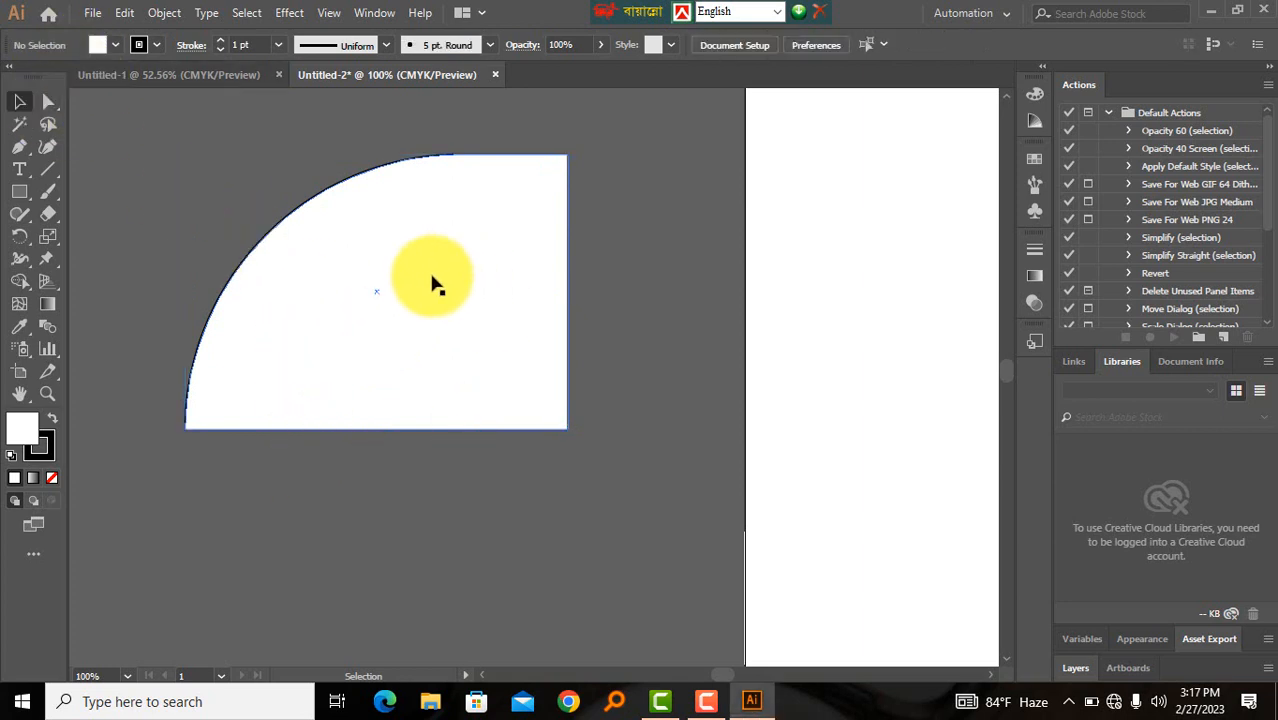
- Undo the rounding of the upper-left corner and move the plain rectangle slightly down and to the right
key("ctrl+z")
key("ctrl+z")
key("v")
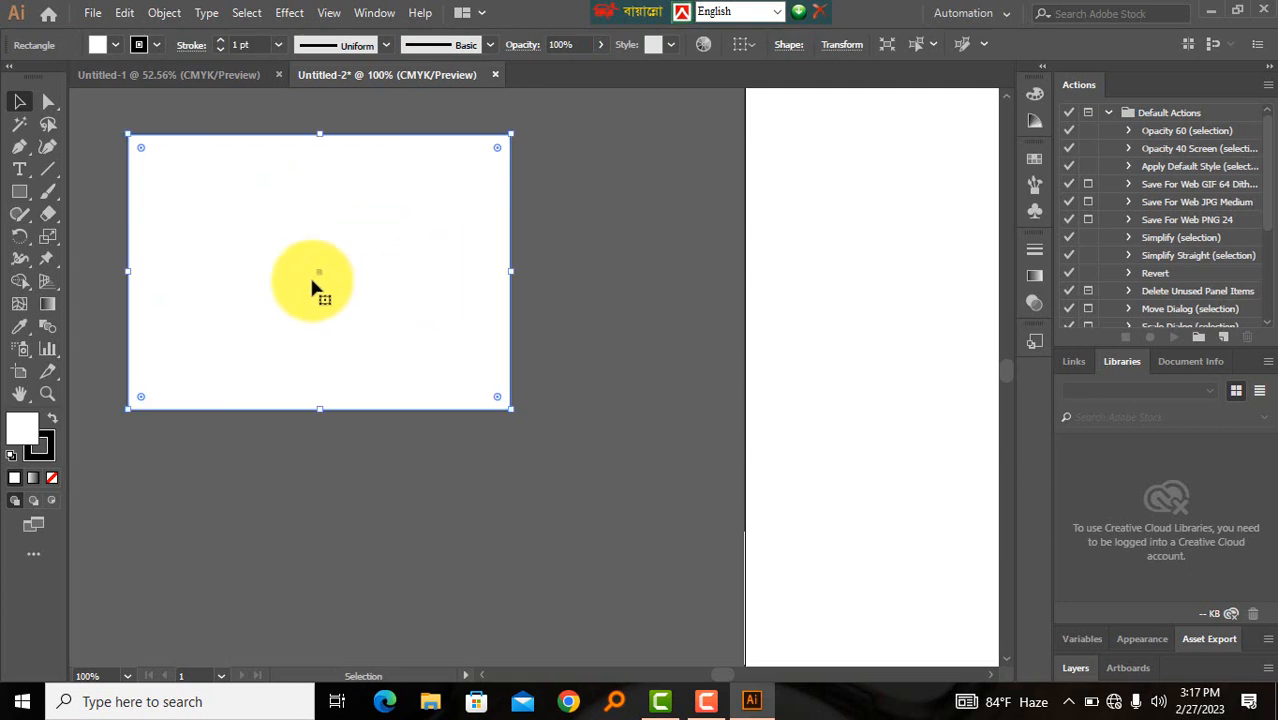
left_click_drag(314, 285, 334, 322)
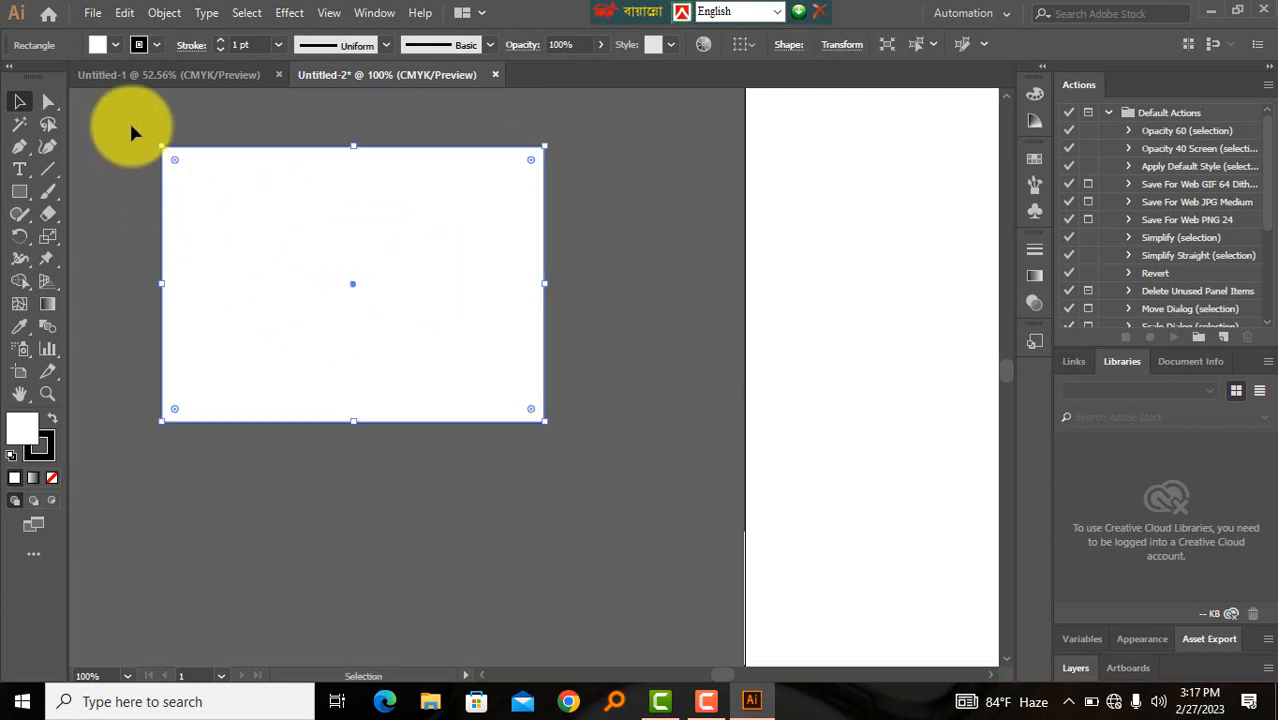
- Round both left corners of the rectangle to a 37.32 mm radius using the Direct Selection tool
left_click(48, 101)
left_click_drag(160, 139, 227, 486)
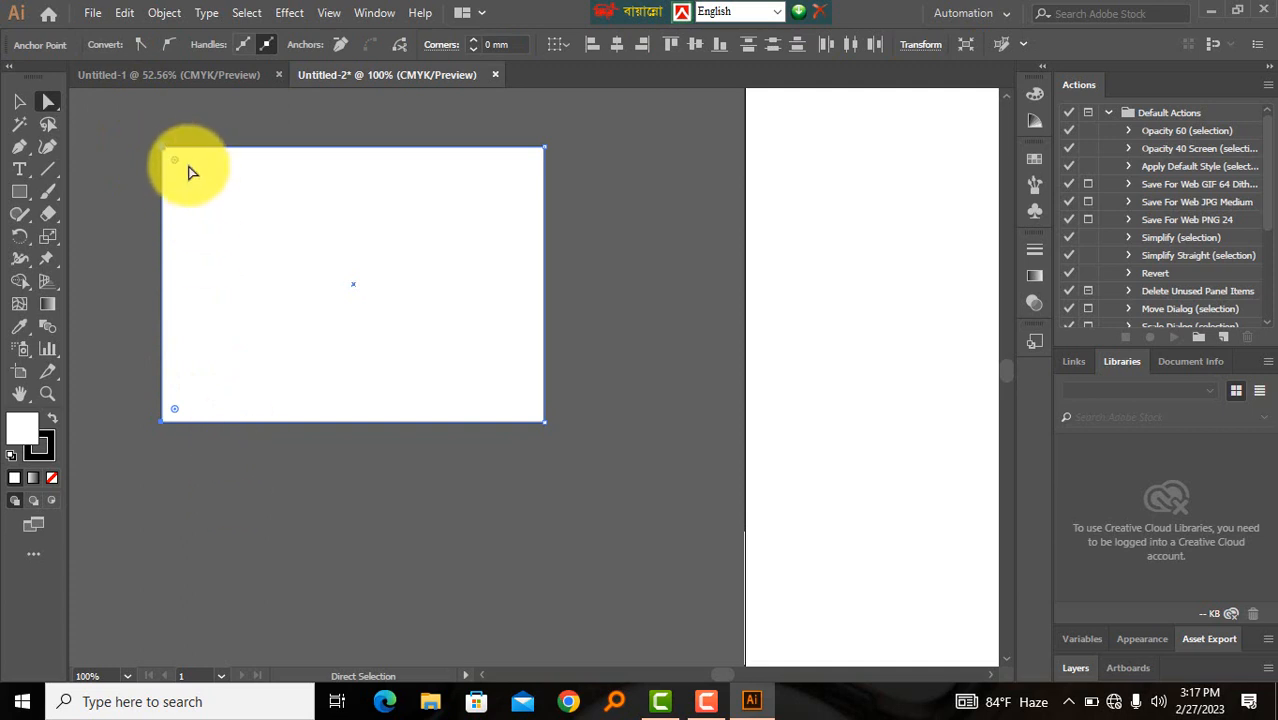
left_click_drag(174, 408, 310, 428)
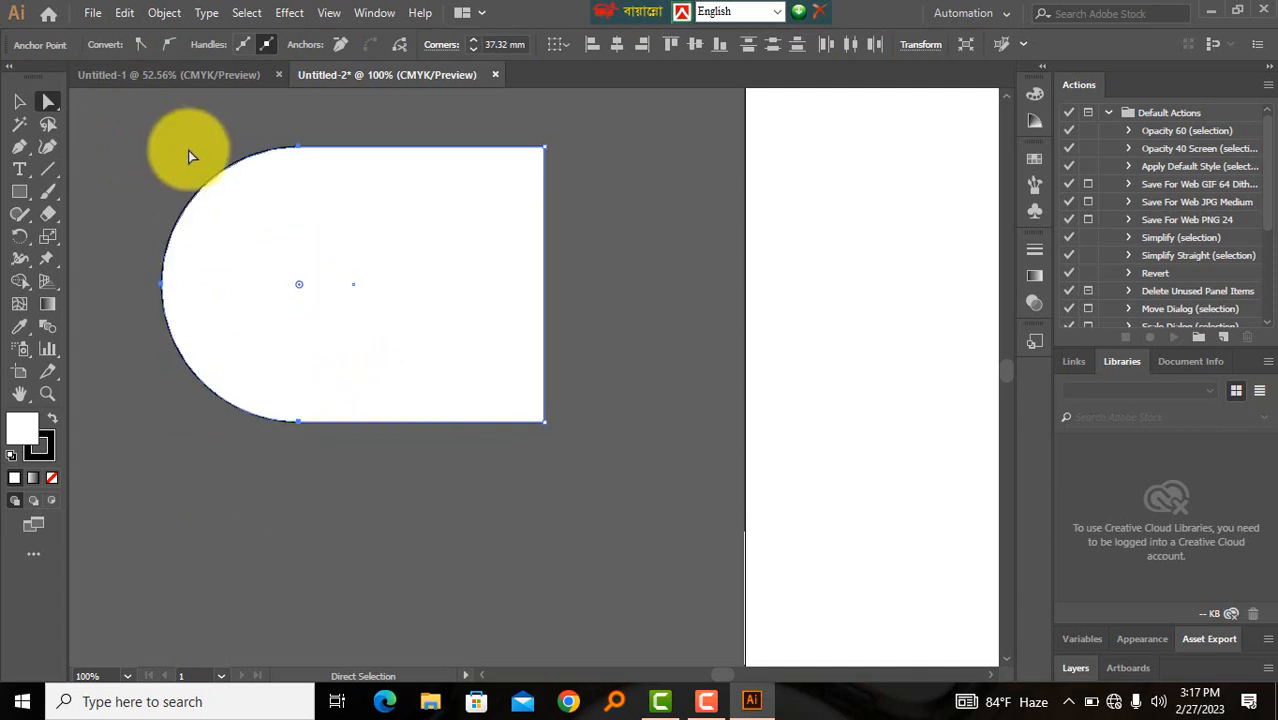
- Move the half-rounded shape up and to the left with the Group Selection tool, and return to the Direct Selection tool
left_click(19, 101)
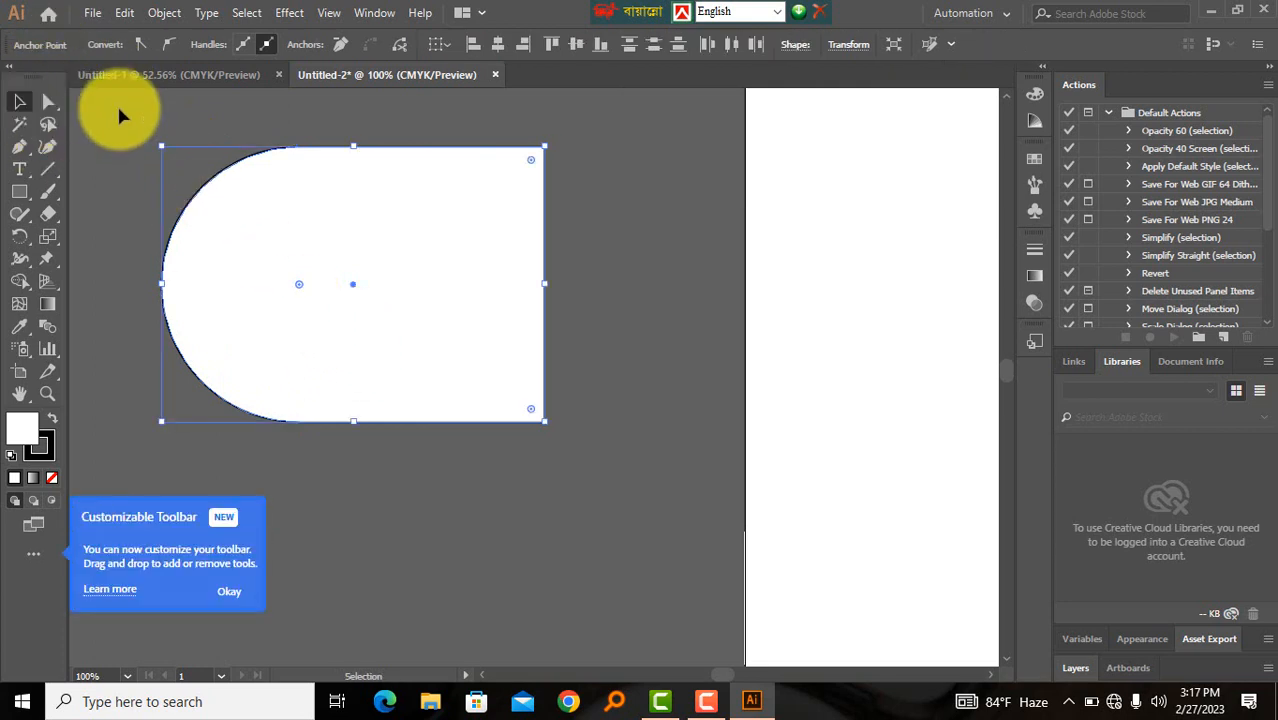
left_click_drag(48, 101, 113, 122)
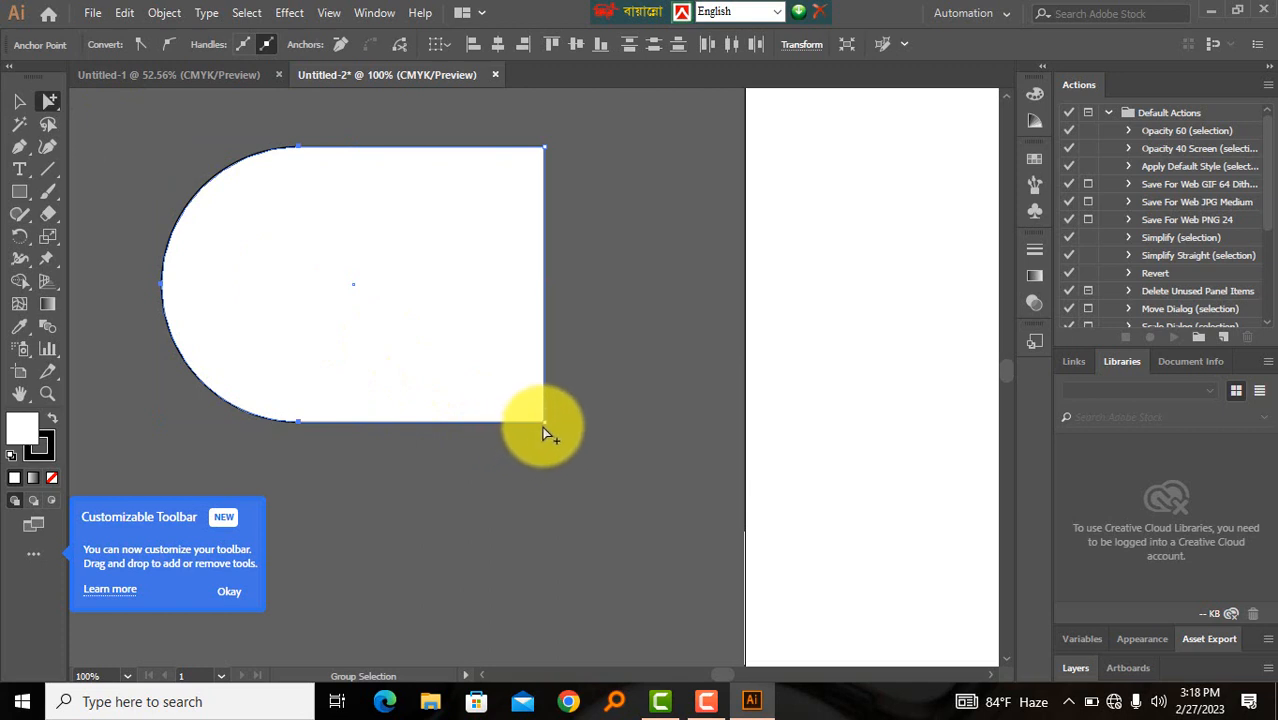
left_click_drag(546, 430, 456, 405)
left_click_drag(46, 101, 124, 103)
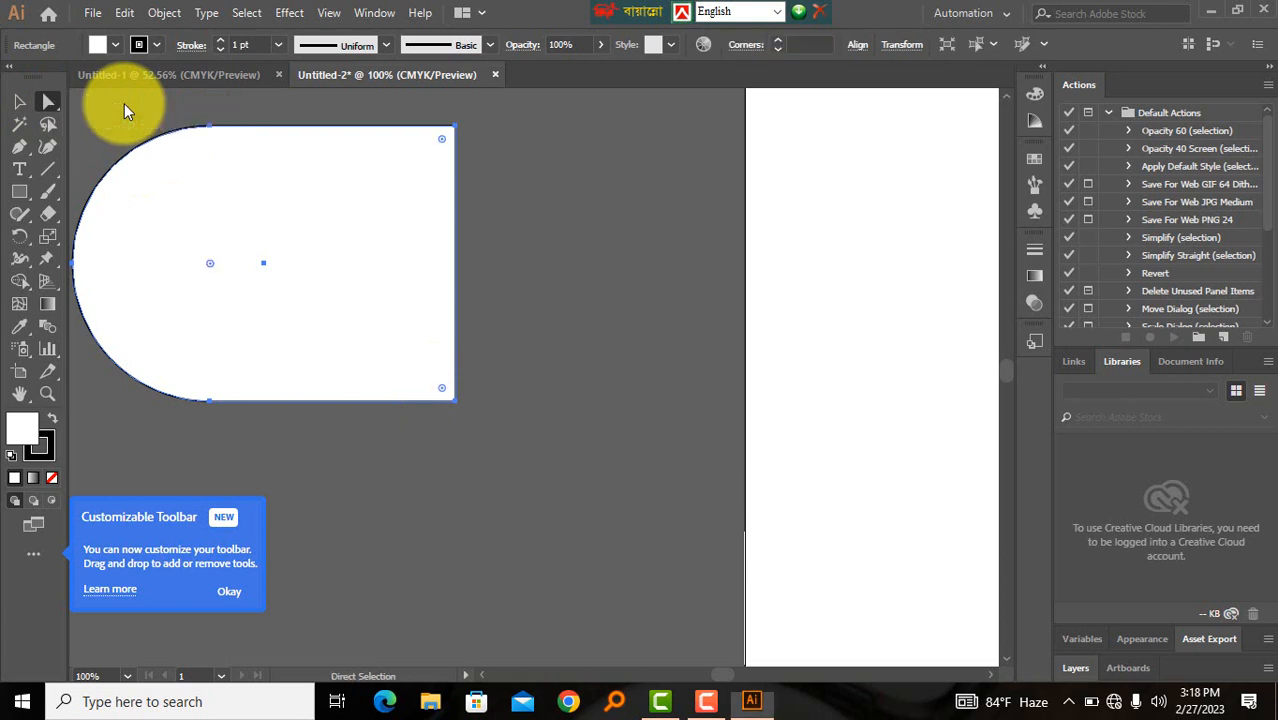
- Move the half-rounded shape back to the right with the Selection tool, dismiss the Customizable Toolbar tip, and deselect the shape
left_click(20, 102)
left_click_drag(144, 241, 234, 256)
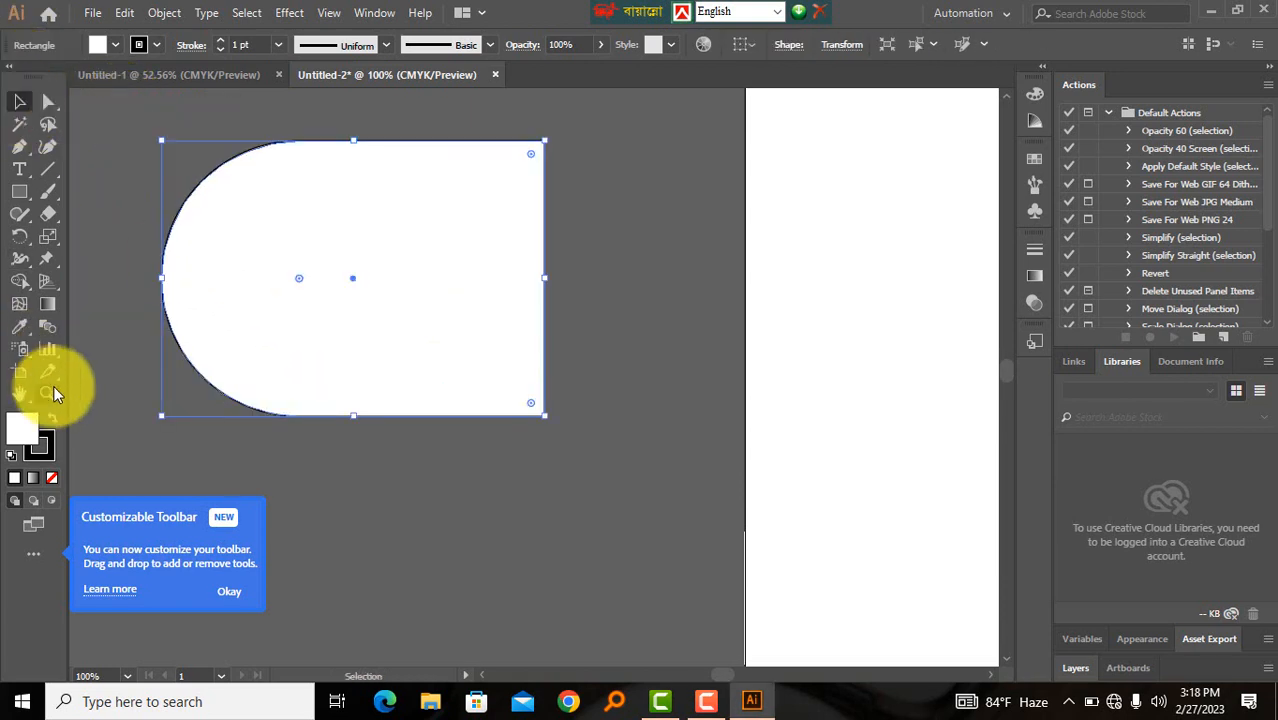
left_click(230, 588)
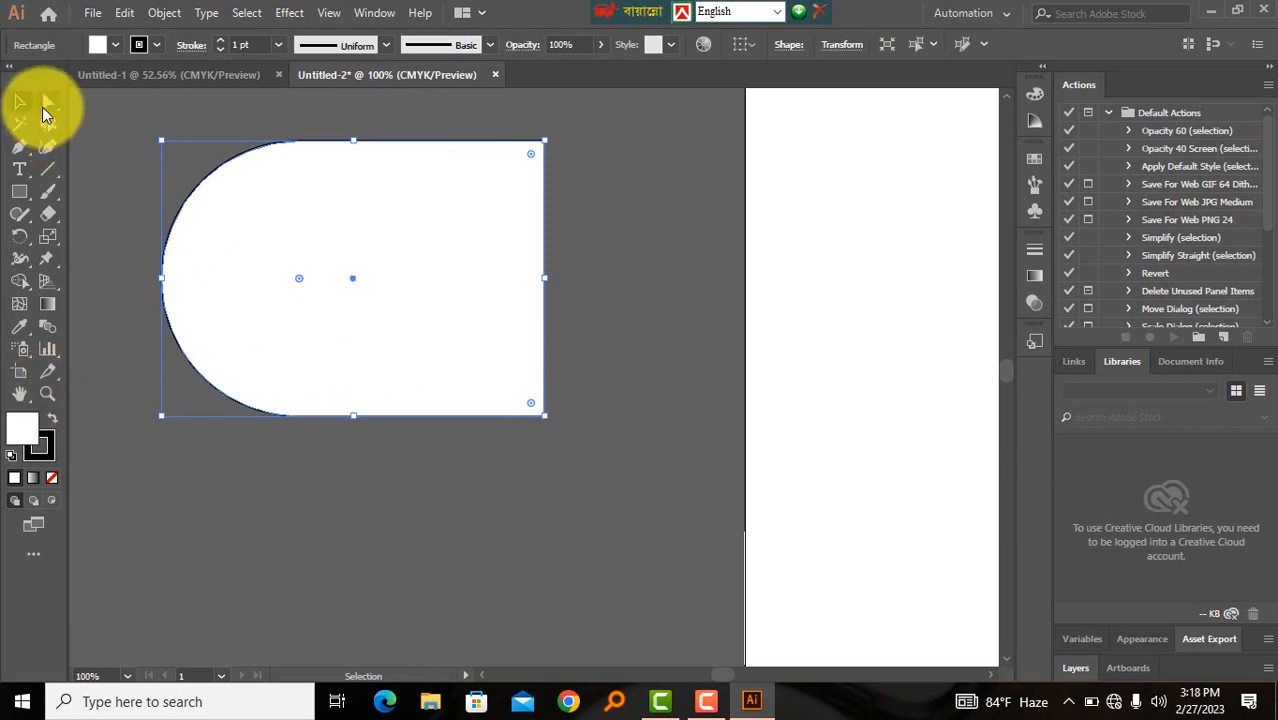
left_click(122, 101)
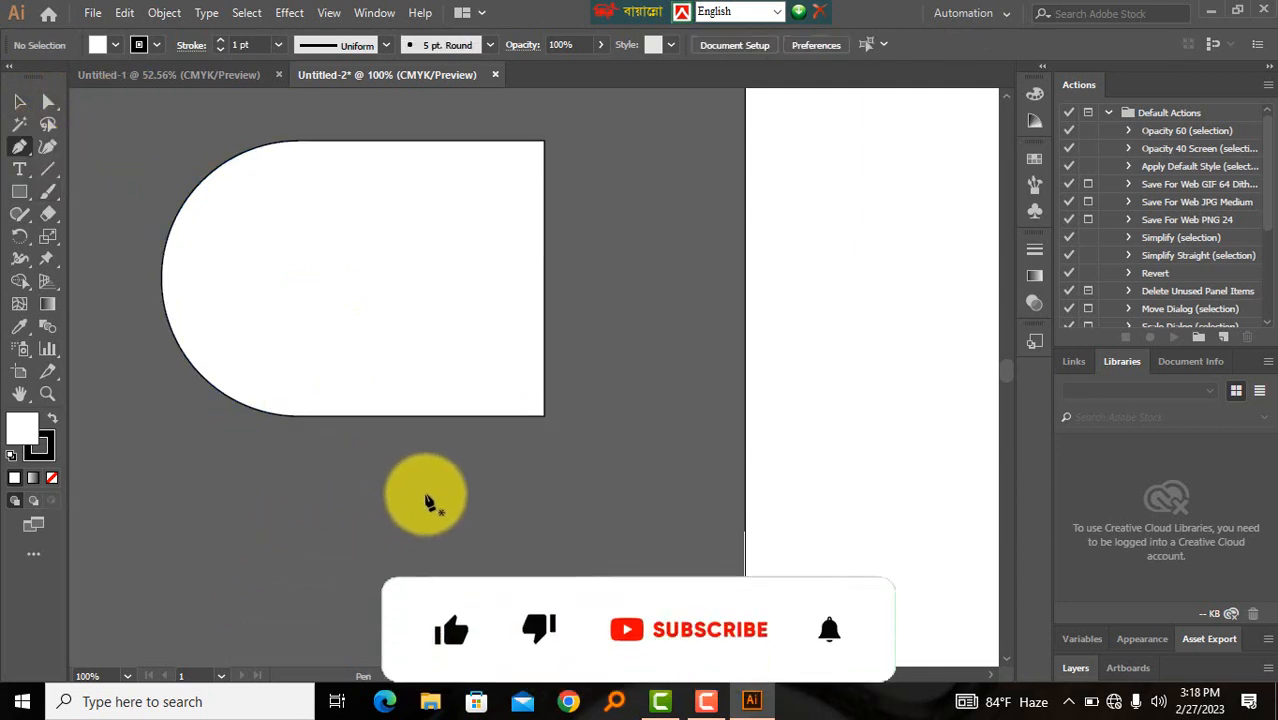
- Draw a closed, curved freeform shape with five anchor points below the half-rounded shape using the Pen tool
left_click_drag(440, 511, 509, 252)
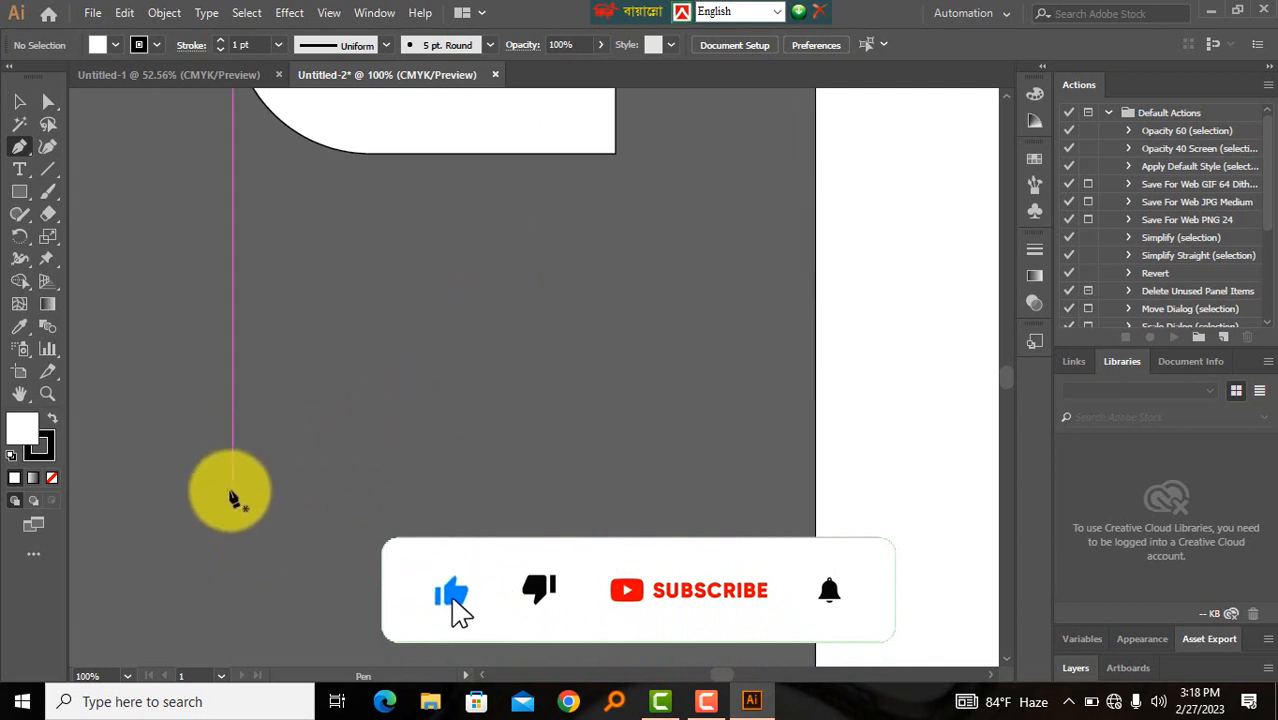
left_click(191, 494)
left_click_drag(418, 354, 605, 515)
left_click_drag(642, 403, 699, 282)
left_click_drag(453, 233, 162, 388)
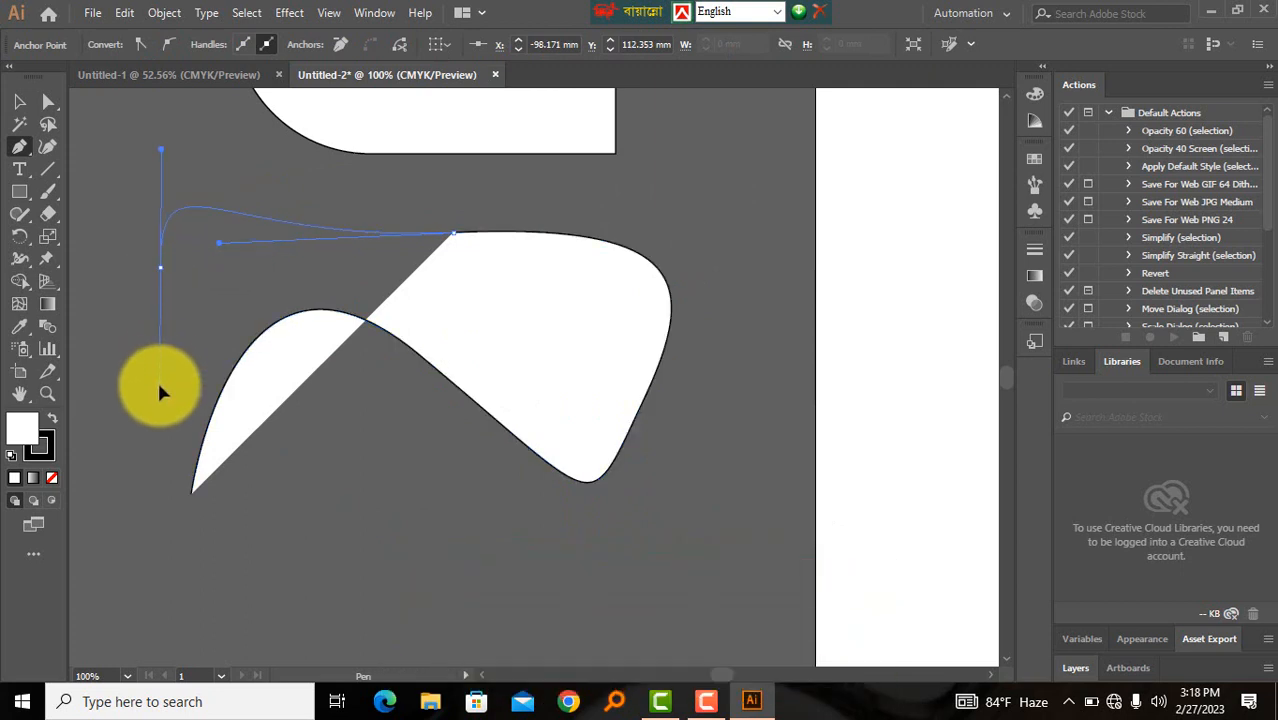
left_click(192, 495)
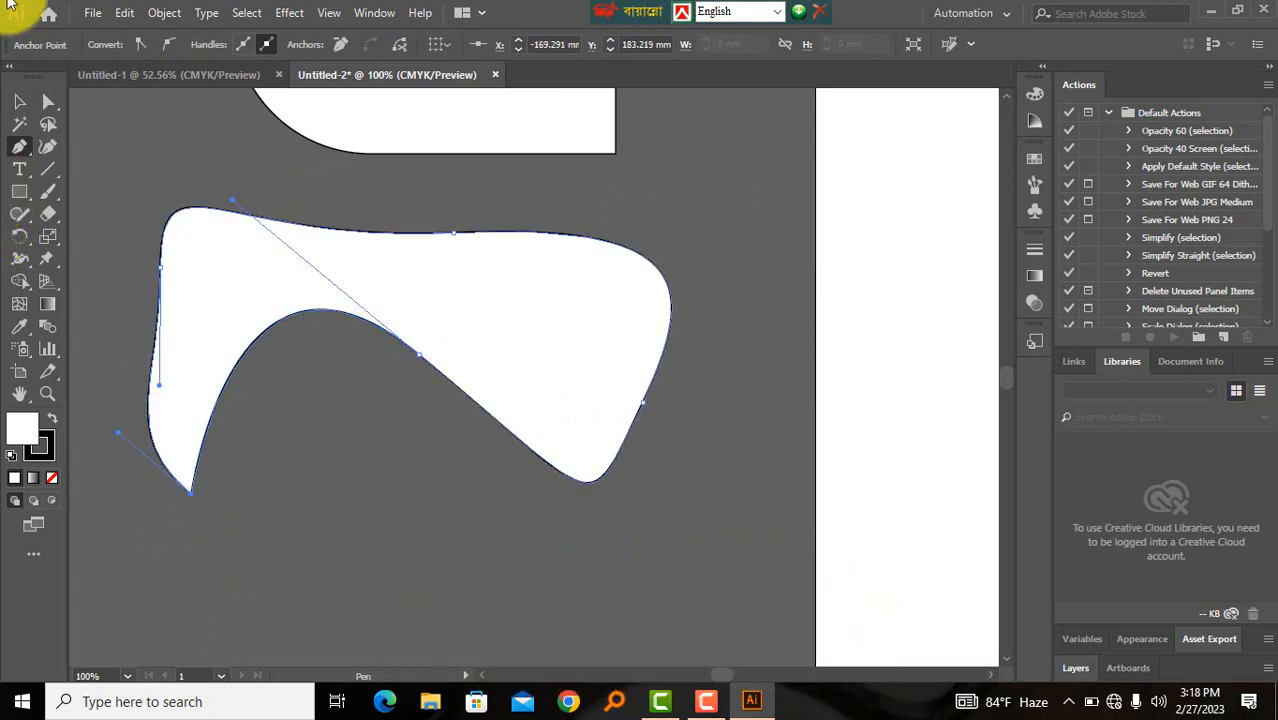
left_click(17, 103)
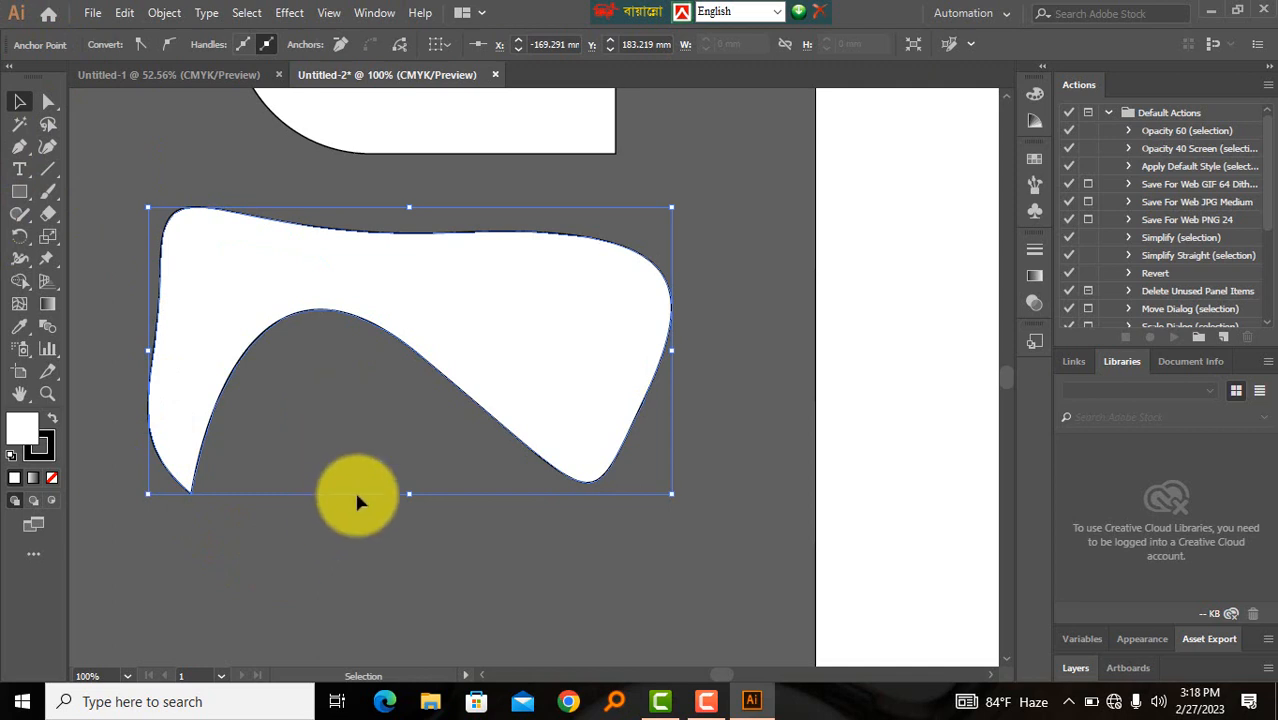
- Start a second Pen path with a wavy upper edge running across the lower part of the artboard, ending beyond its right side
key("space")
left_click_drag(422, 457, 182, 291)
left_click_drag(559, 460, 224, 148)
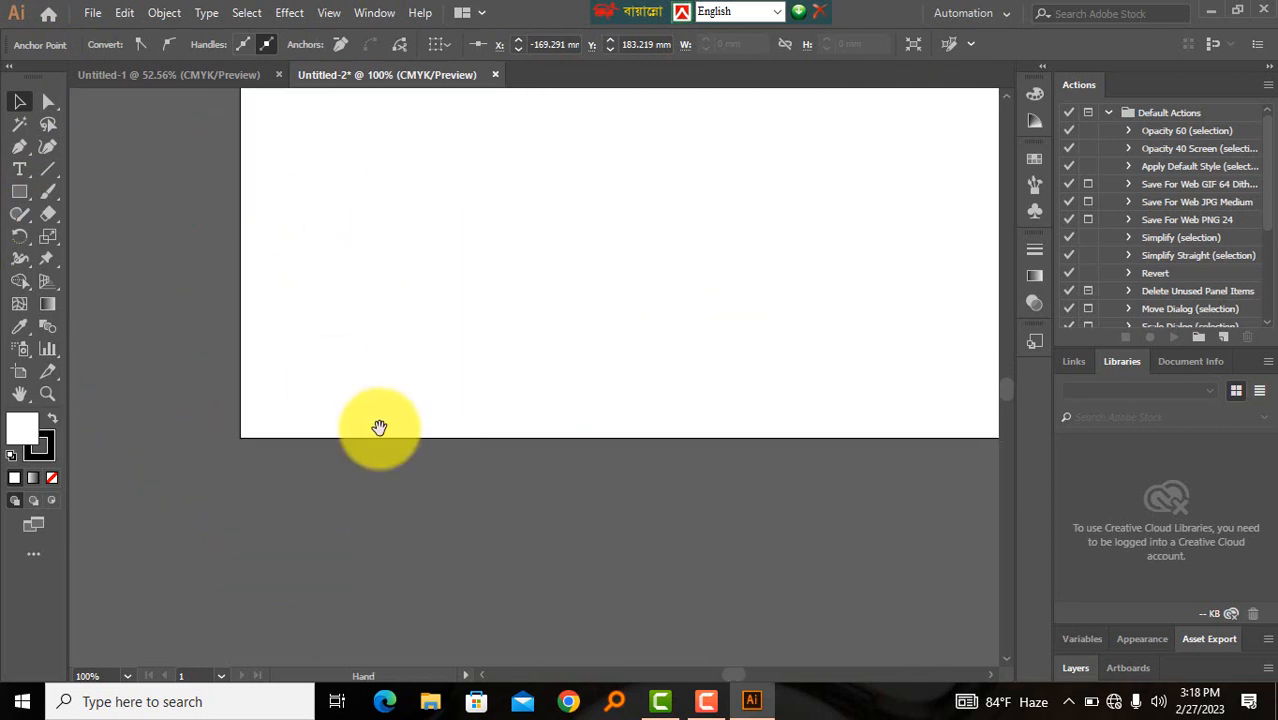
left_click_drag(379, 427, 251, 257)
key("ctrl+alt+space")
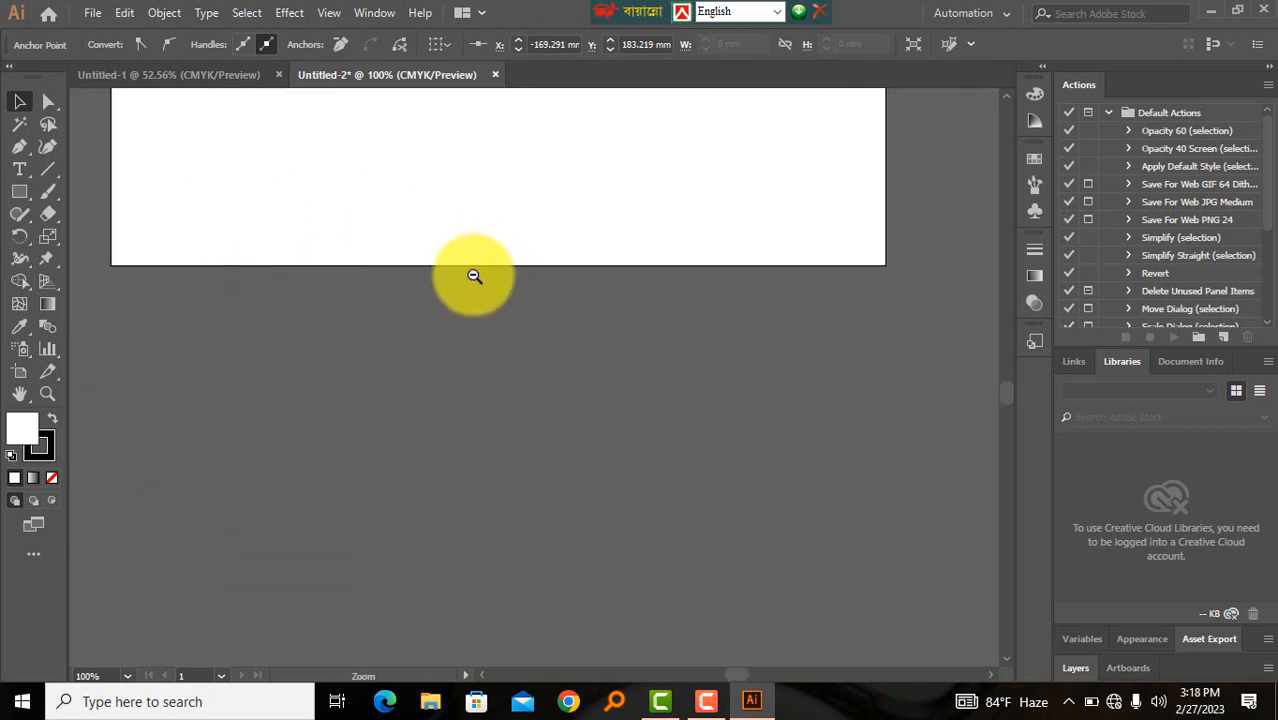
left_click(472, 276, "ctrl+alt")
left_click(418, 279, "ctrl+alt")
left_click(474, 334, "ctrl+alt")
left_click_drag(546, 362, 457, 366)
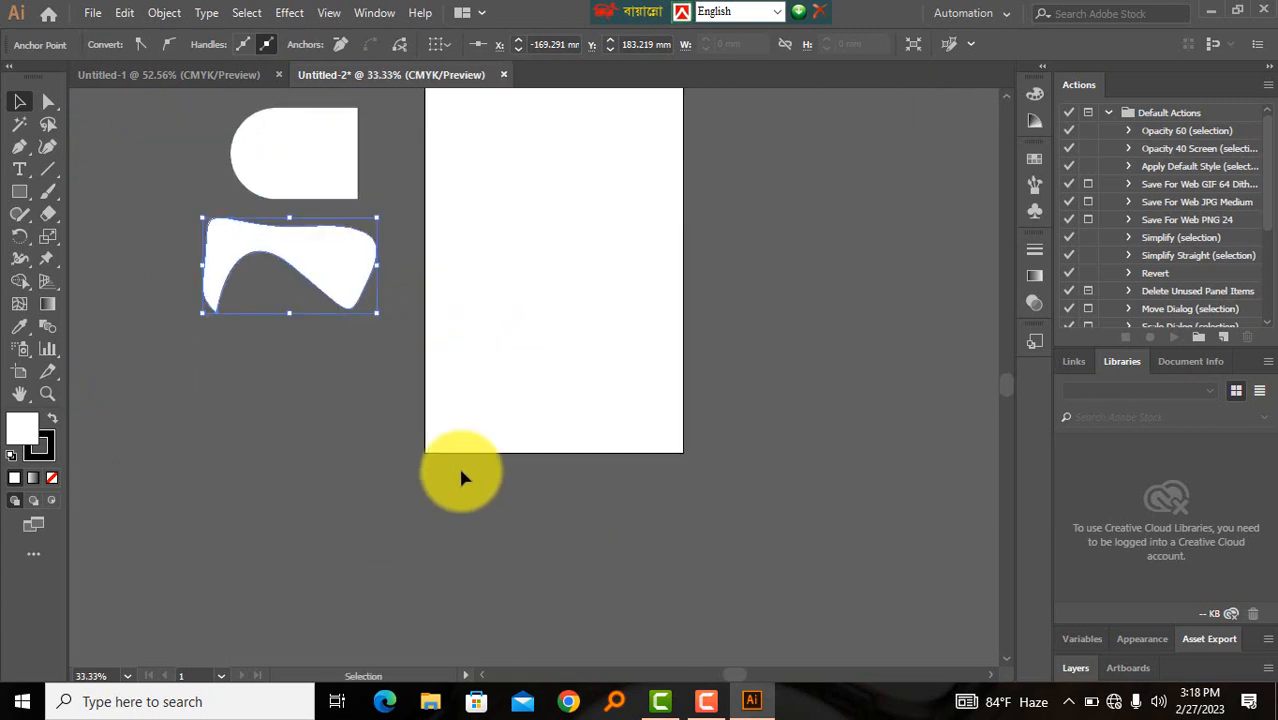
left_click(458, 464)
left_click(22, 146)
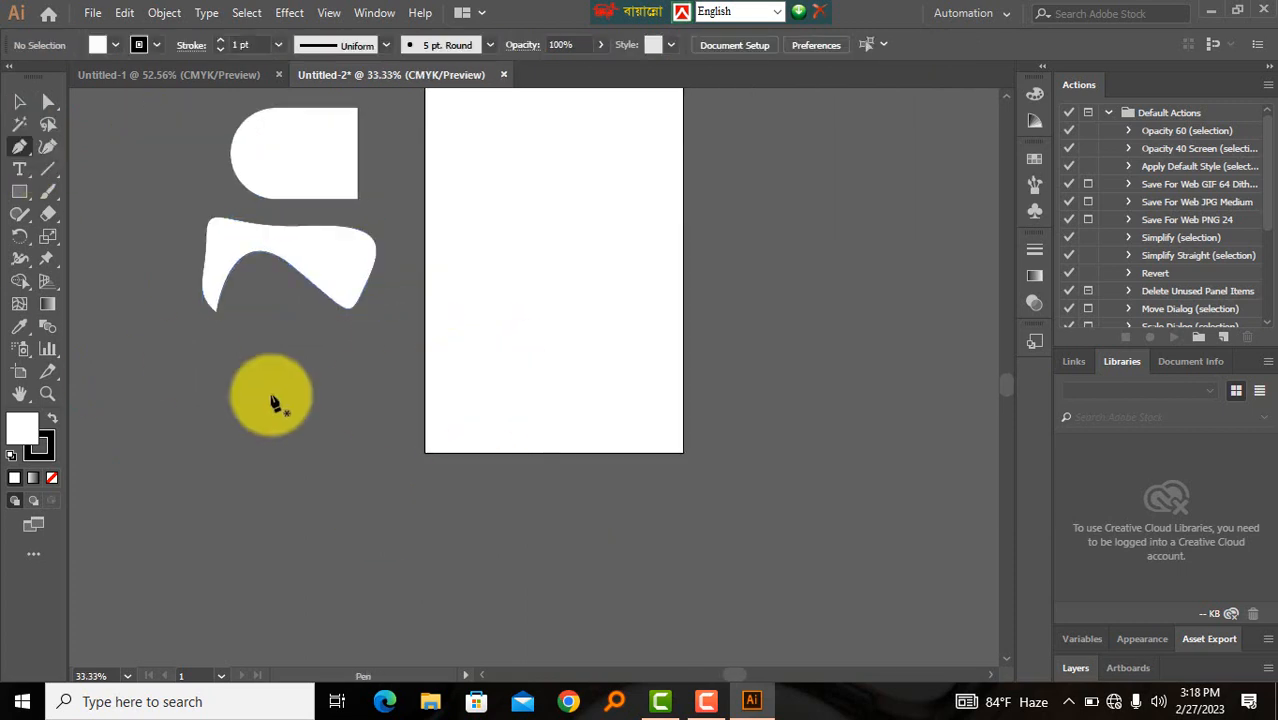
left_click(392, 465)
left_click_drag(553, 370, 665, 430)
left_click_drag(746, 406, 775, 350)
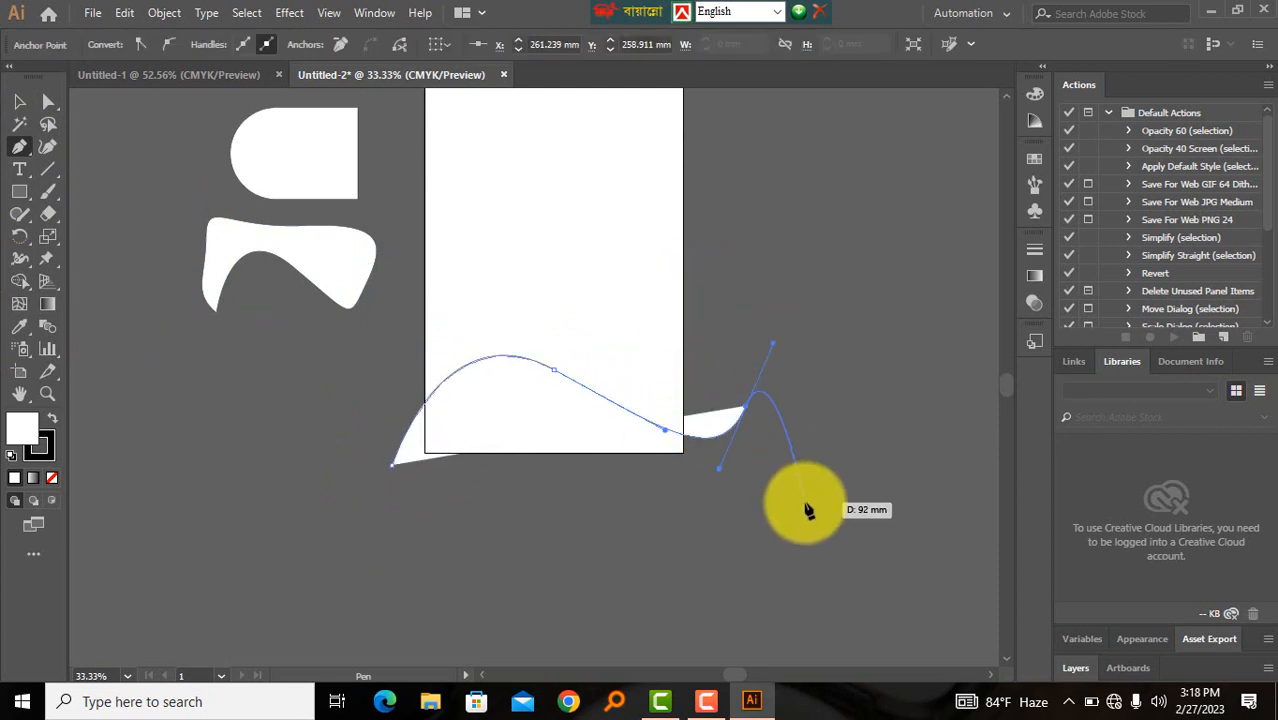
- Close the wavy path with anchor points down its right side and straight segments along the lower edge
left_click(805, 502)
left_click(686, 598)
left_click(524, 582)
left_click(400, 550)
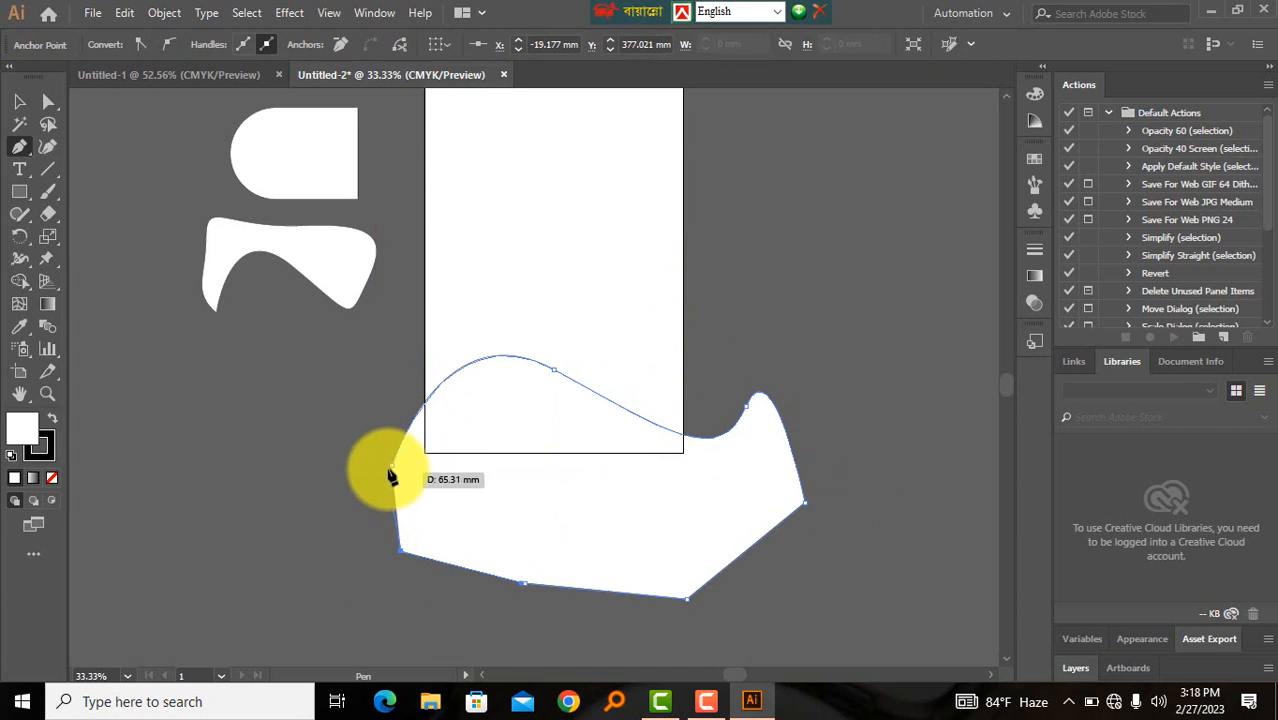
left_click(392, 467)
left_click(19, 104)
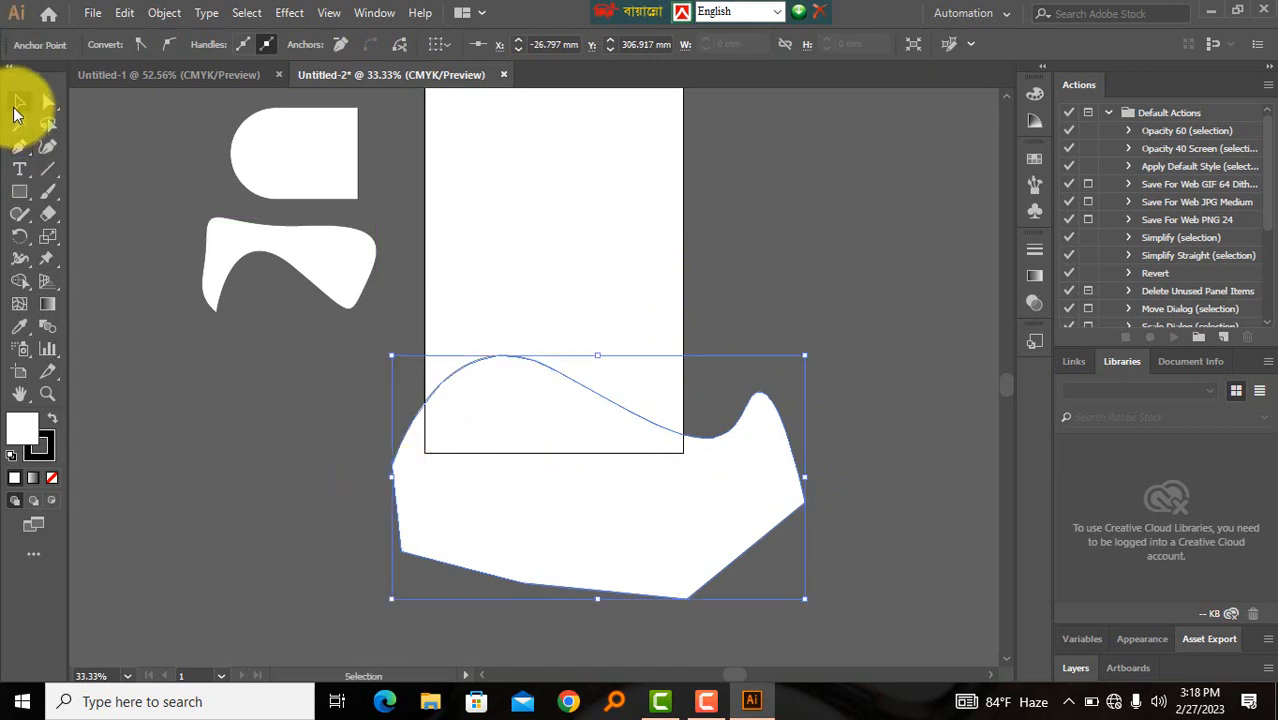
- Try a white-to-black linear gradient fill on the wavy shape, dismissing the Freeform Gradient tour, and restore the white fill
left_click(32, 478)
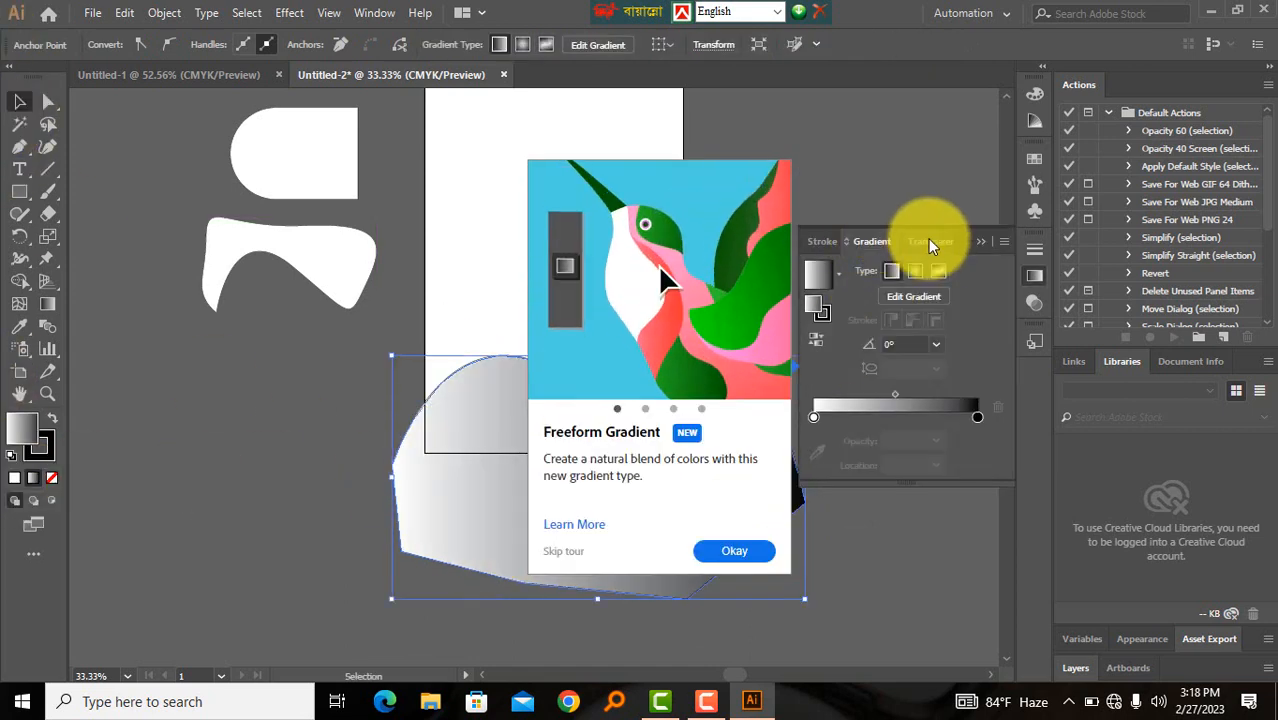
left_click(977, 240)
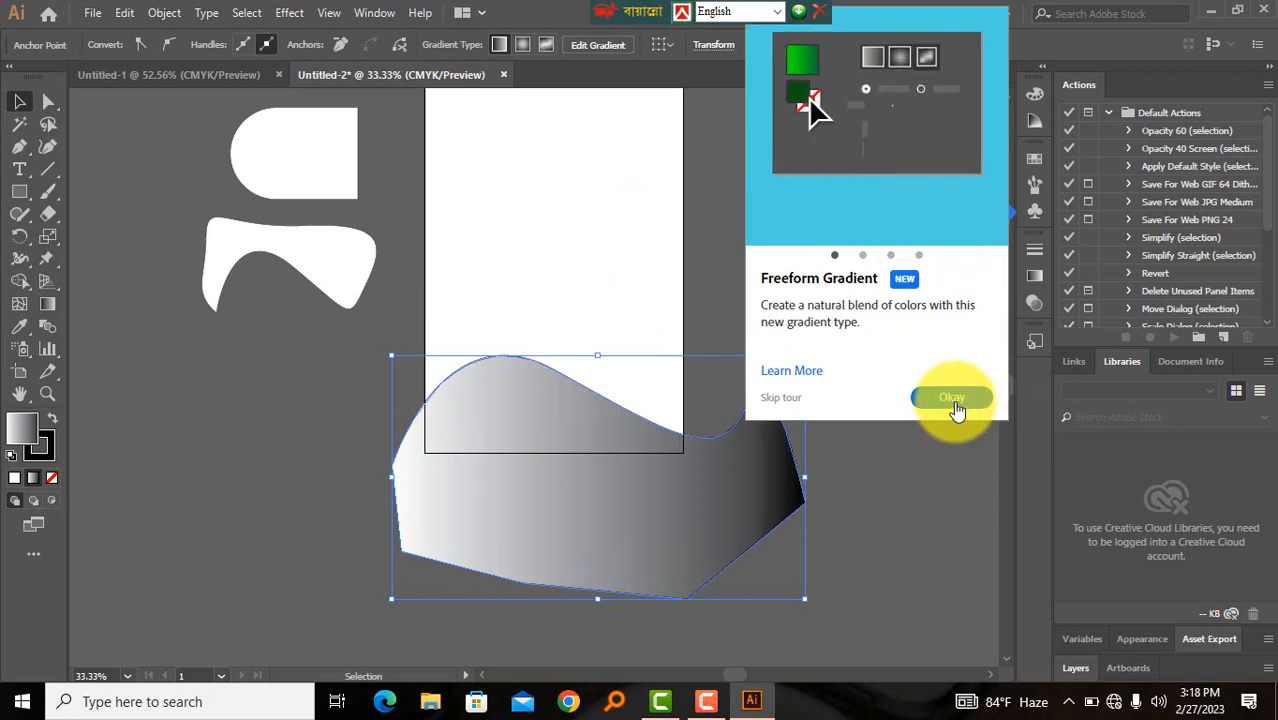
left_click(317, 340)
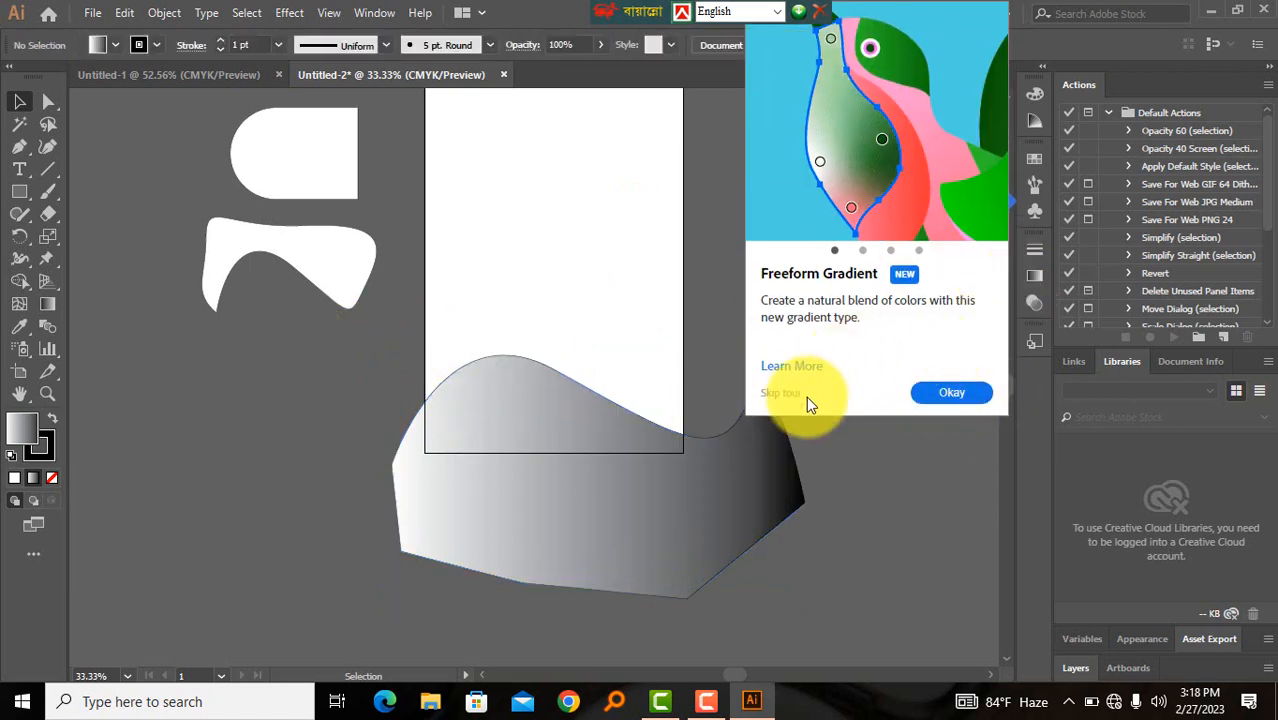
left_click(955, 394)
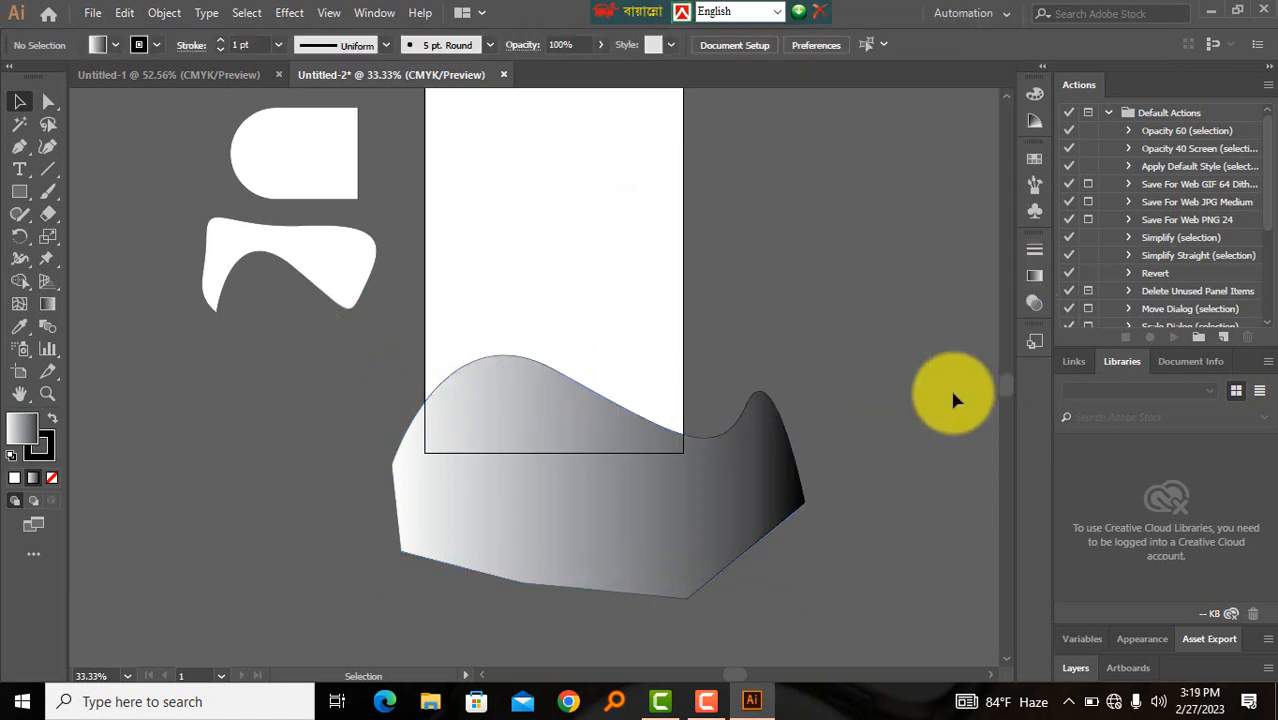
left_click(701, 400)
key("v")
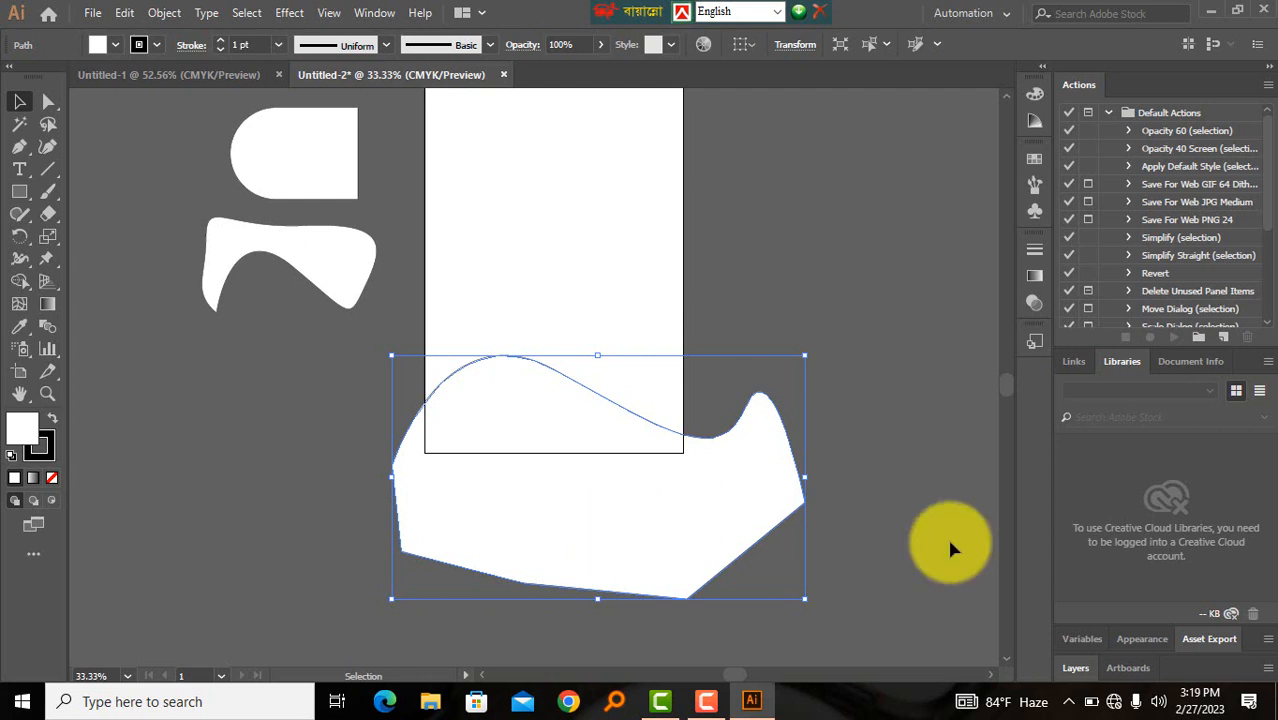
- Show the Color Guide and fill the wavy shape with a pale green swatch
left_click(360, 13)
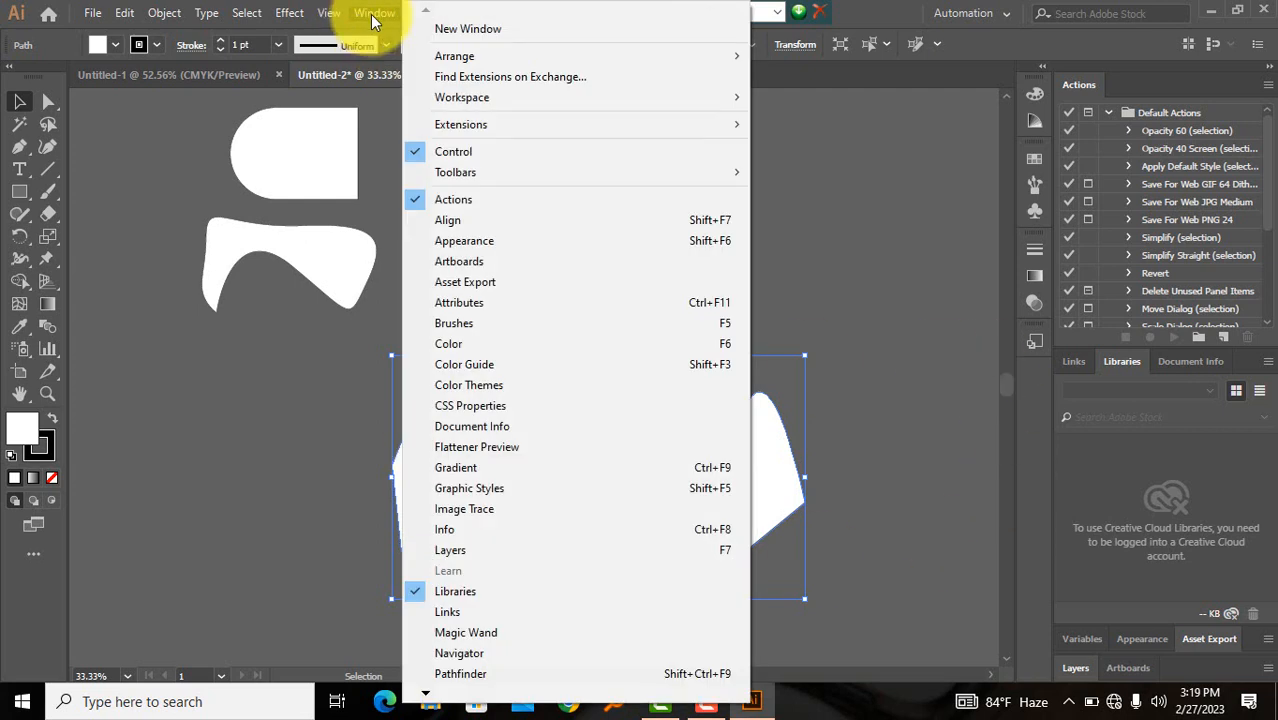
left_click(431, 349)
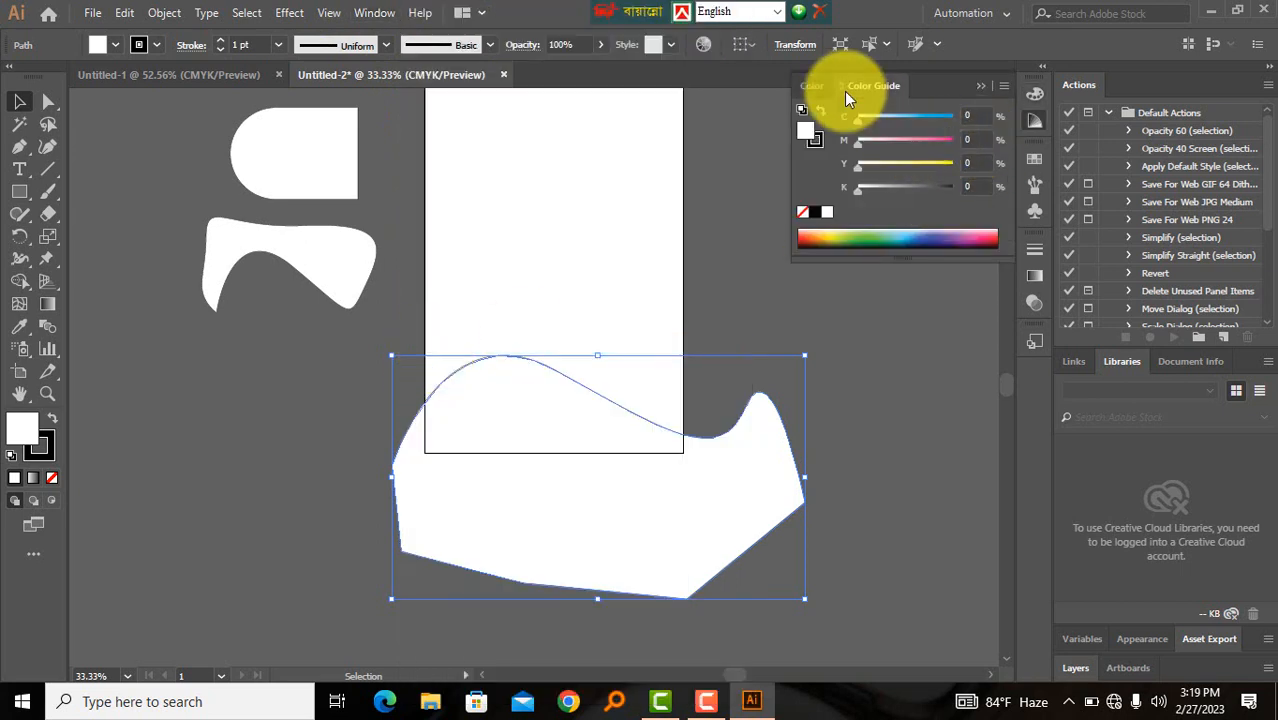
left_click(846, 88)
left_click(926, 174)
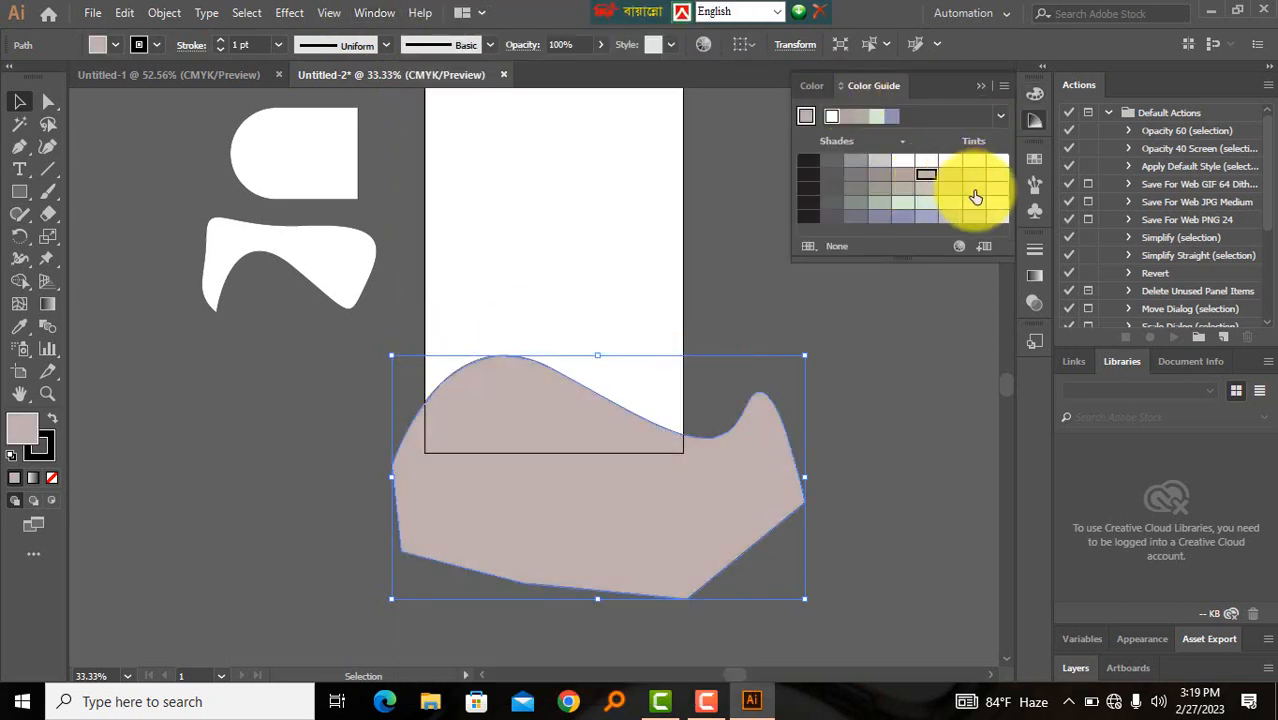
left_click(973, 203)
left_click(893, 205)
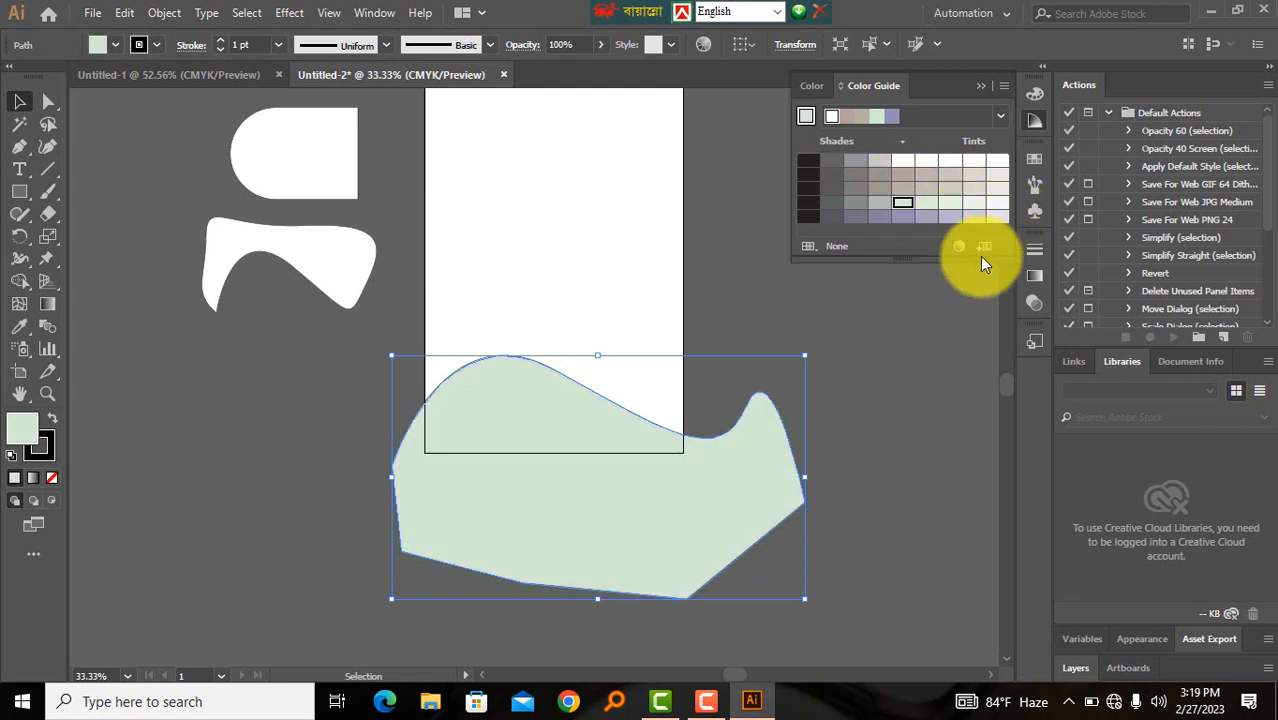
- Enlarge the Color Guide and apply the Monochromatic harmony rule
left_click_drag(927, 264, 941, 400)
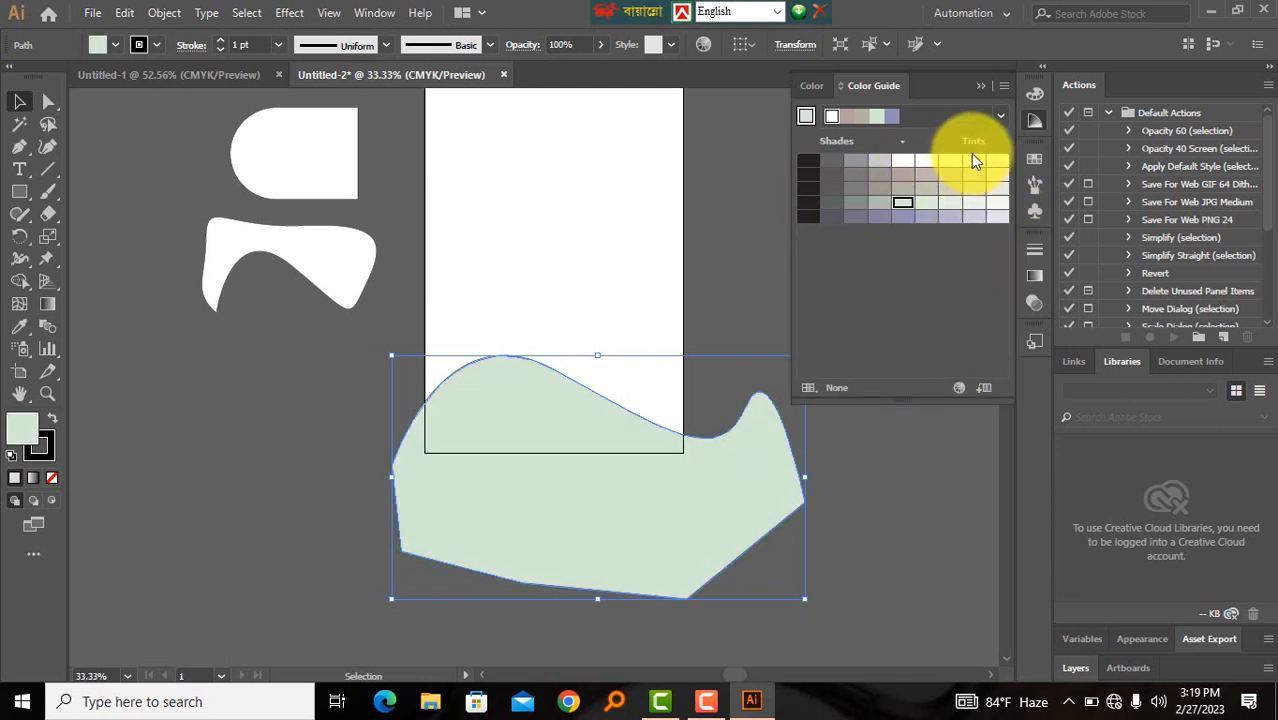
left_click(1002, 117)
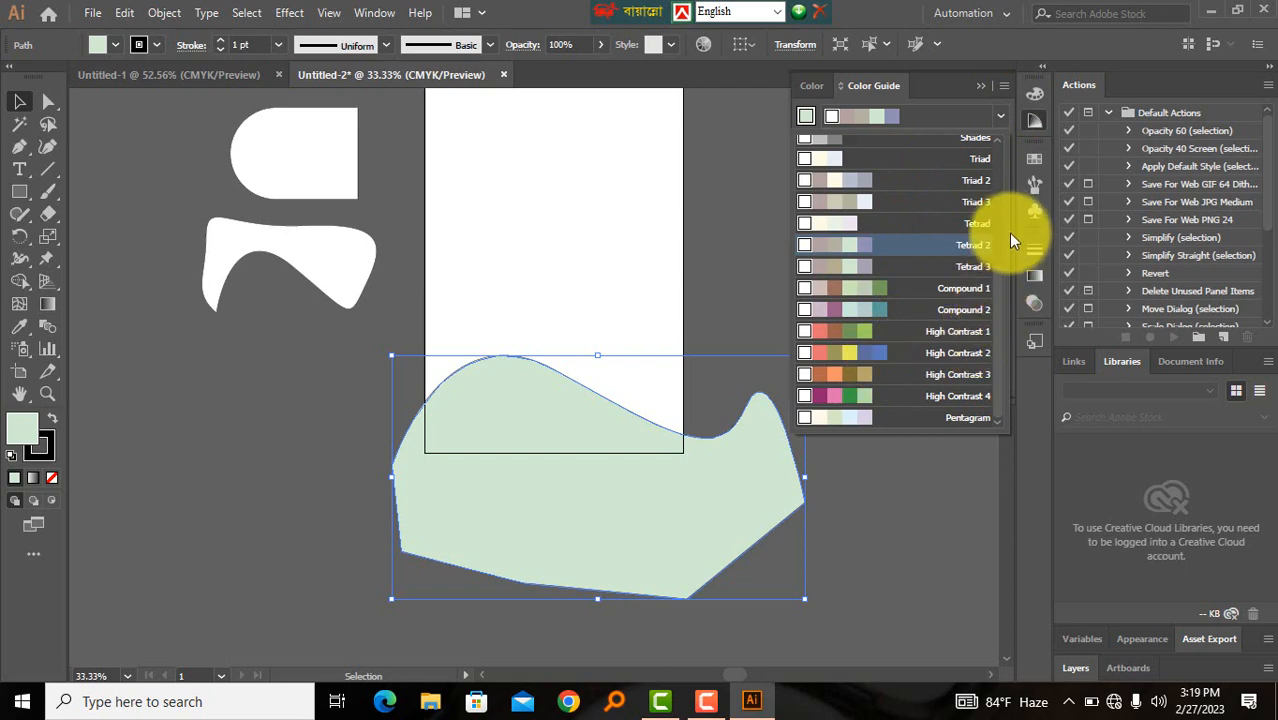
scroll(990, 292, "up", 5)
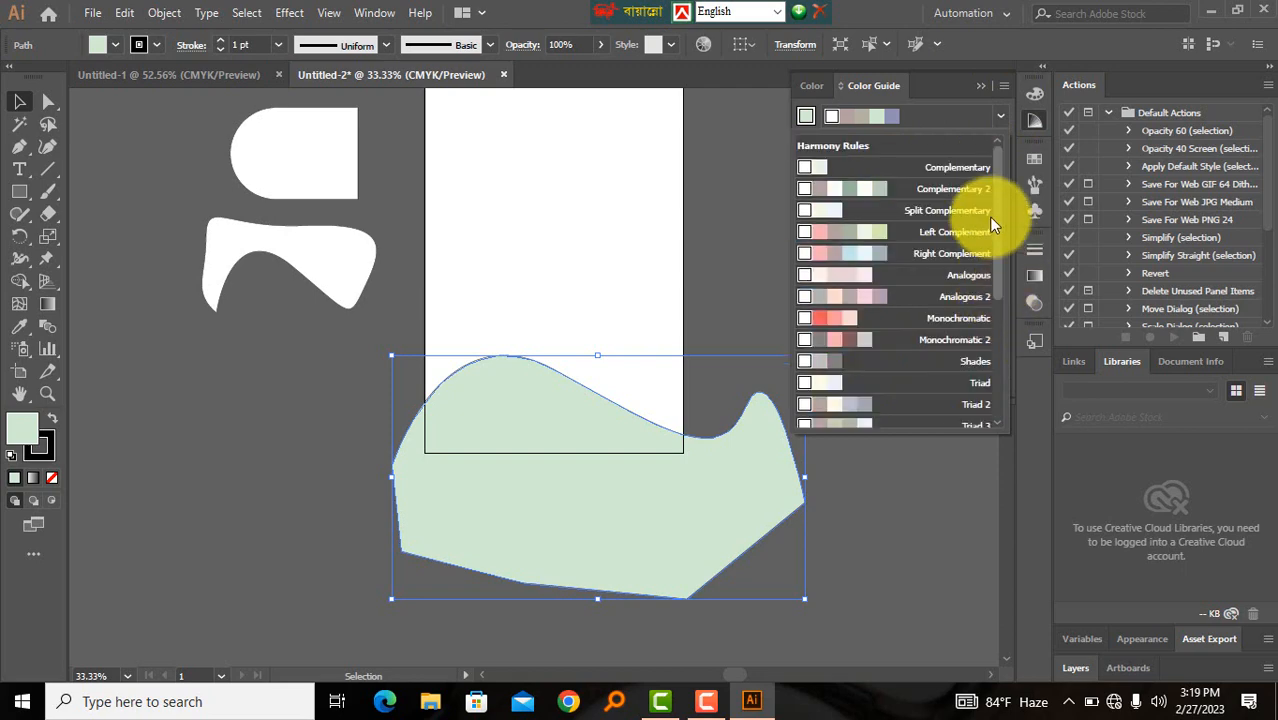
left_click(852, 326)
- Fill the wavy shape with a light salmon tint from the monochromatic swatches
left_click(918, 180)
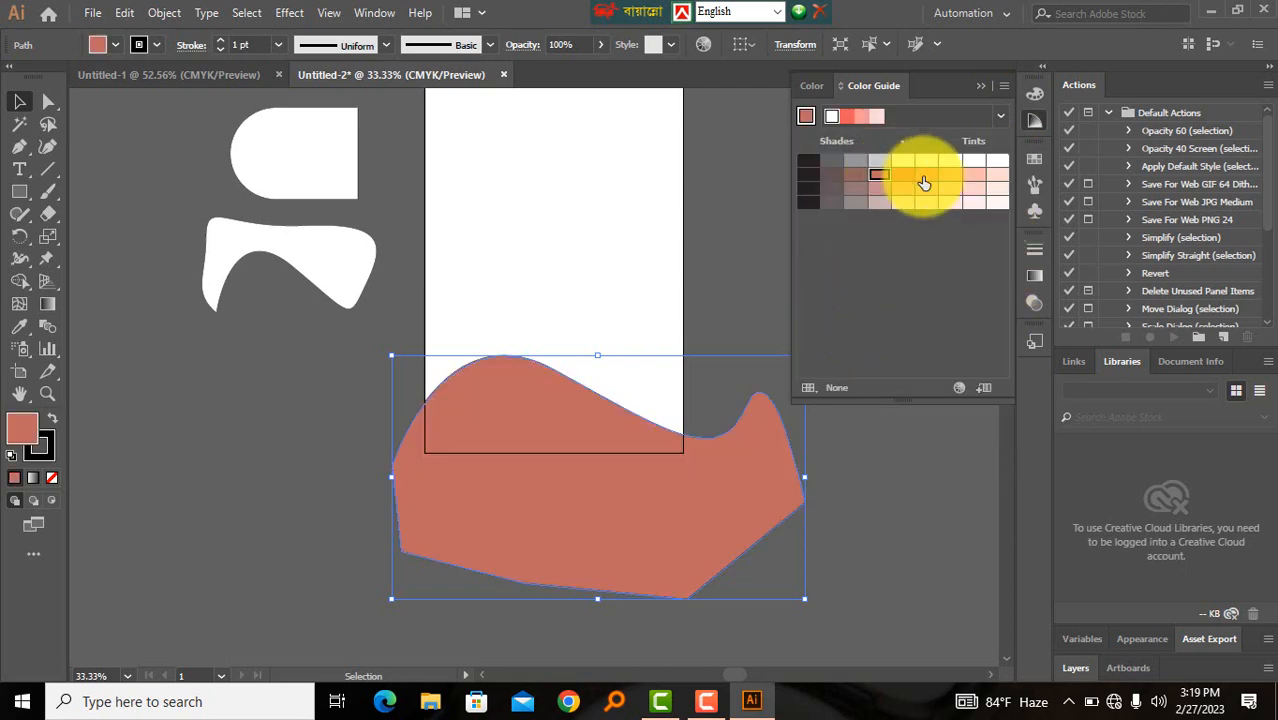
left_click(931, 177)
left_click(968, 178)
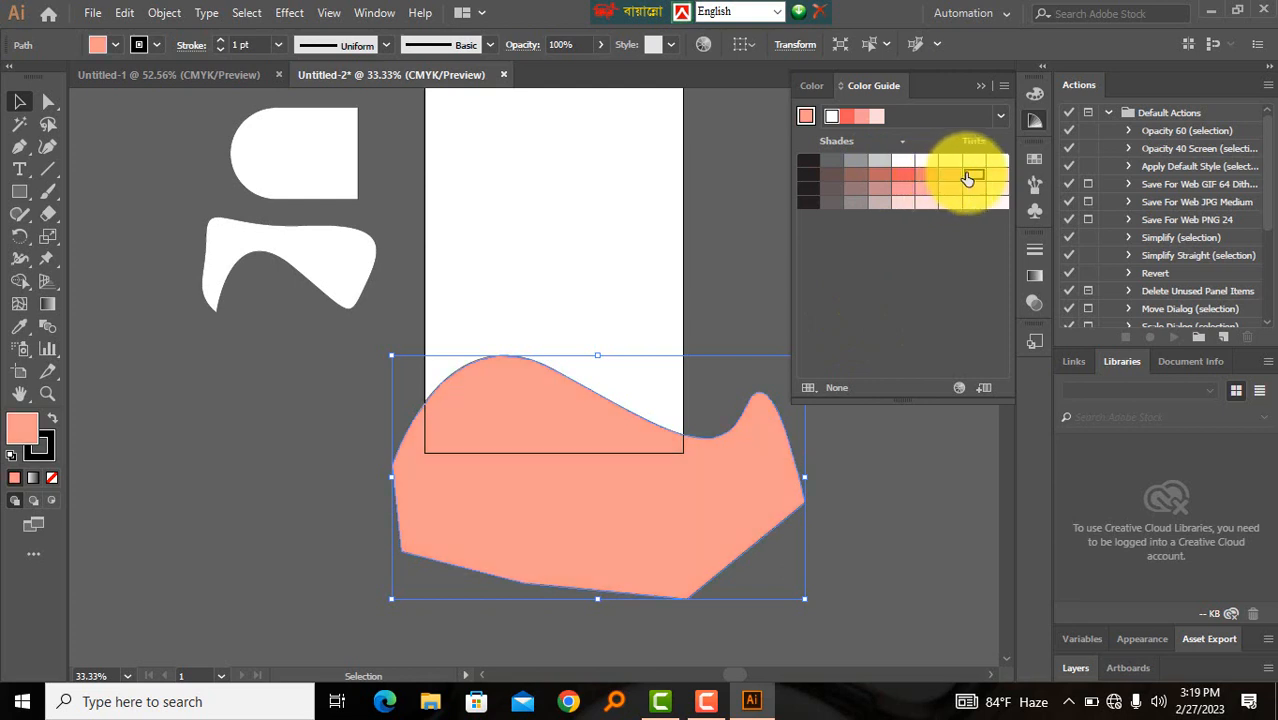
- Try darker shades on the wavy shape, settle on a pale pink tint from the monochromatic swatches, and deselect it
left_click(888, 184)
left_click(857, 178)
left_click(860, 193)
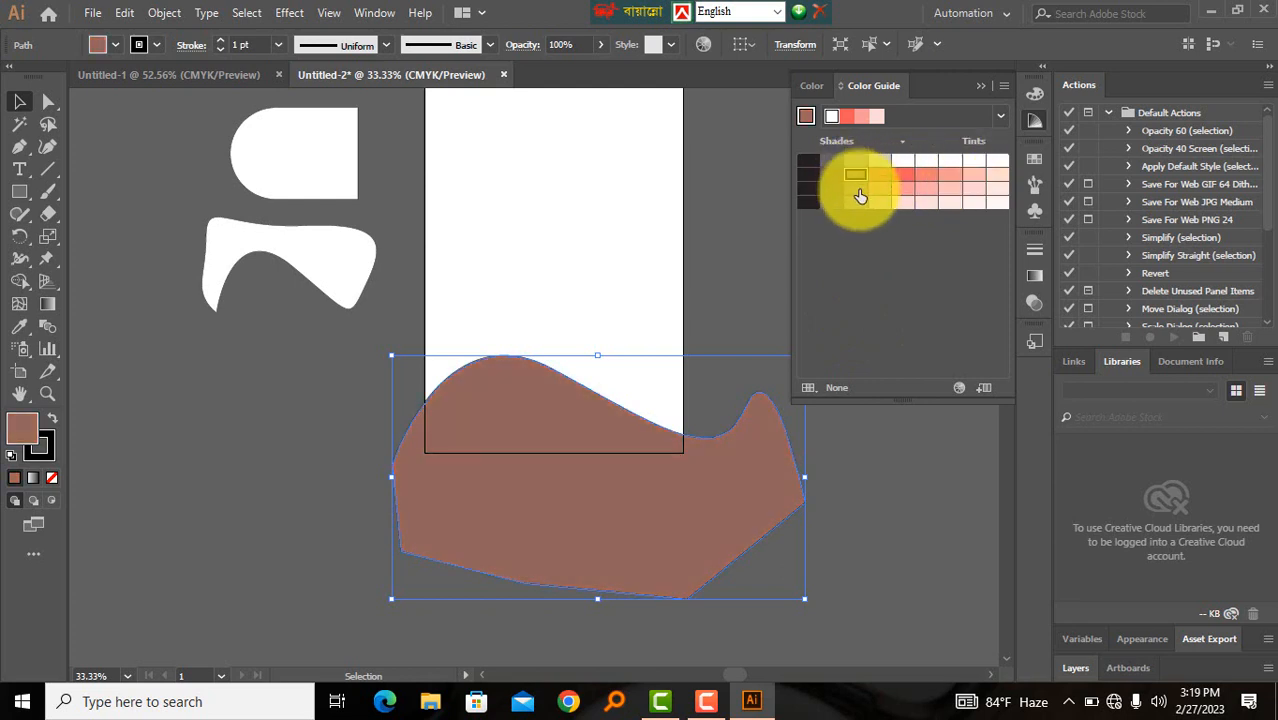
left_click(912, 190)
left_click(950, 188)
left_click(358, 398)
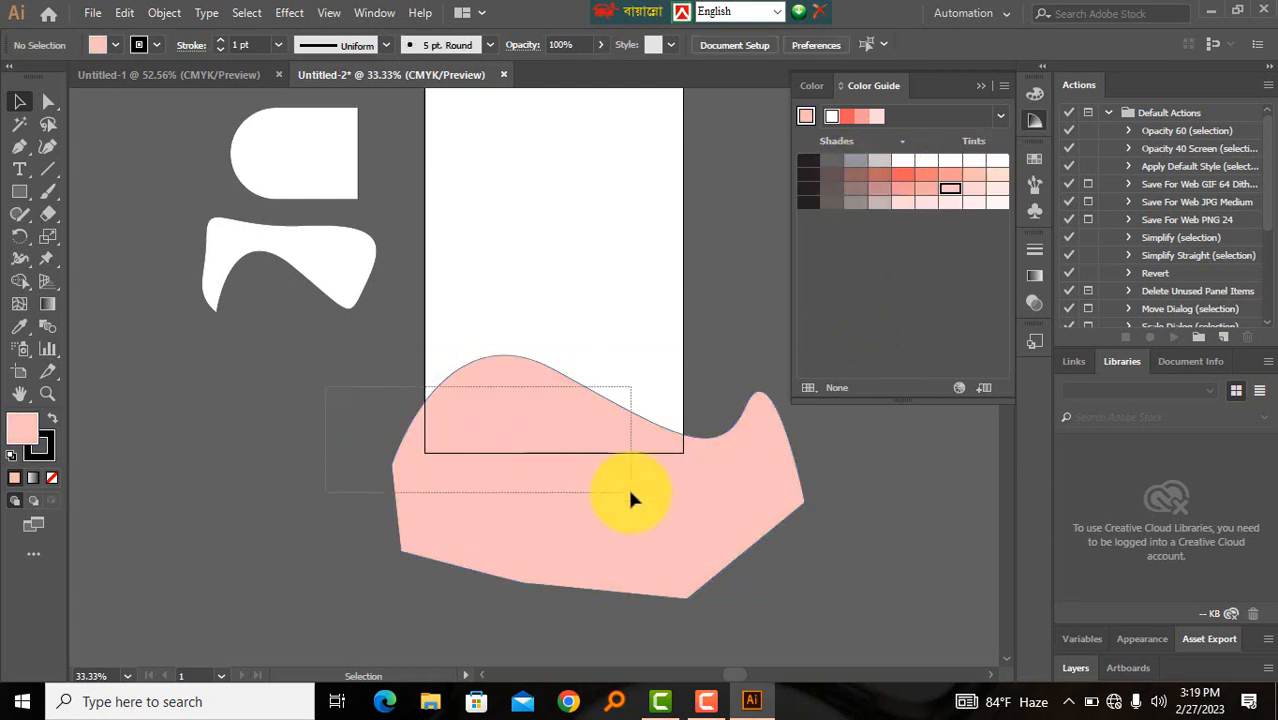
left_click(631, 499)
left_click(363, 358)
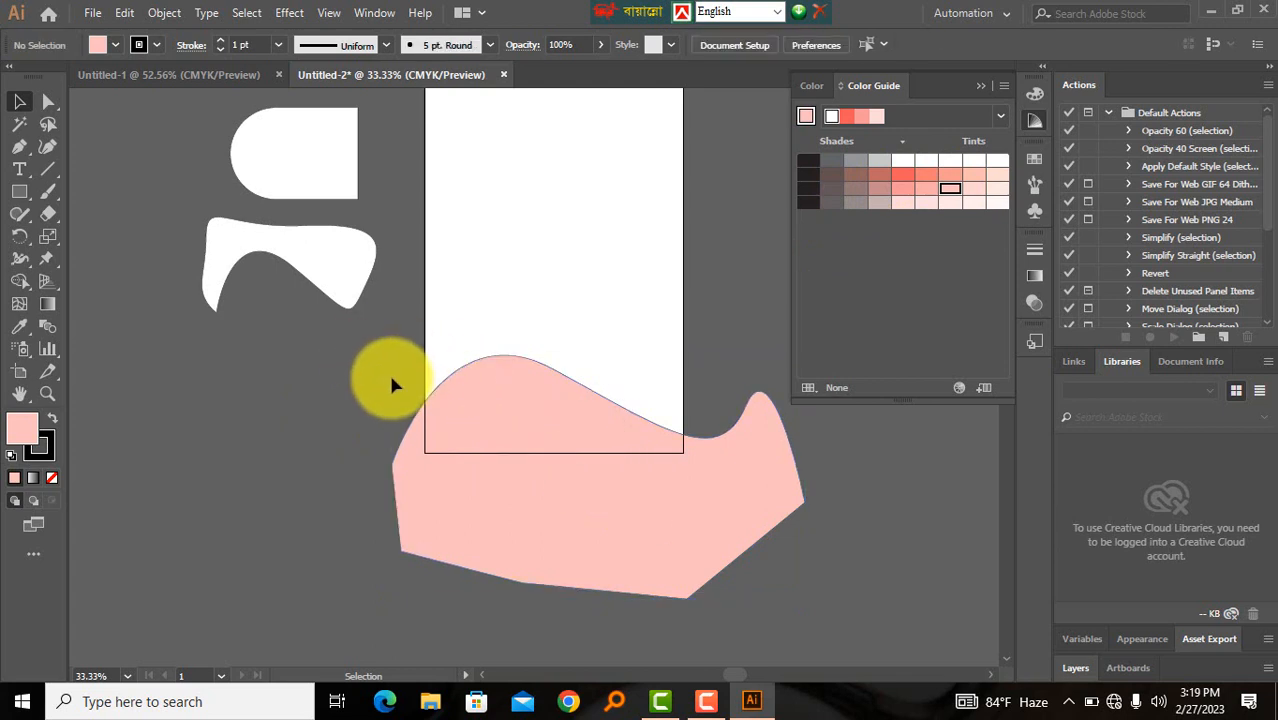
- Draw a pale pink rectangle in the empty area below the white wavy shape
left_click(22, 148)
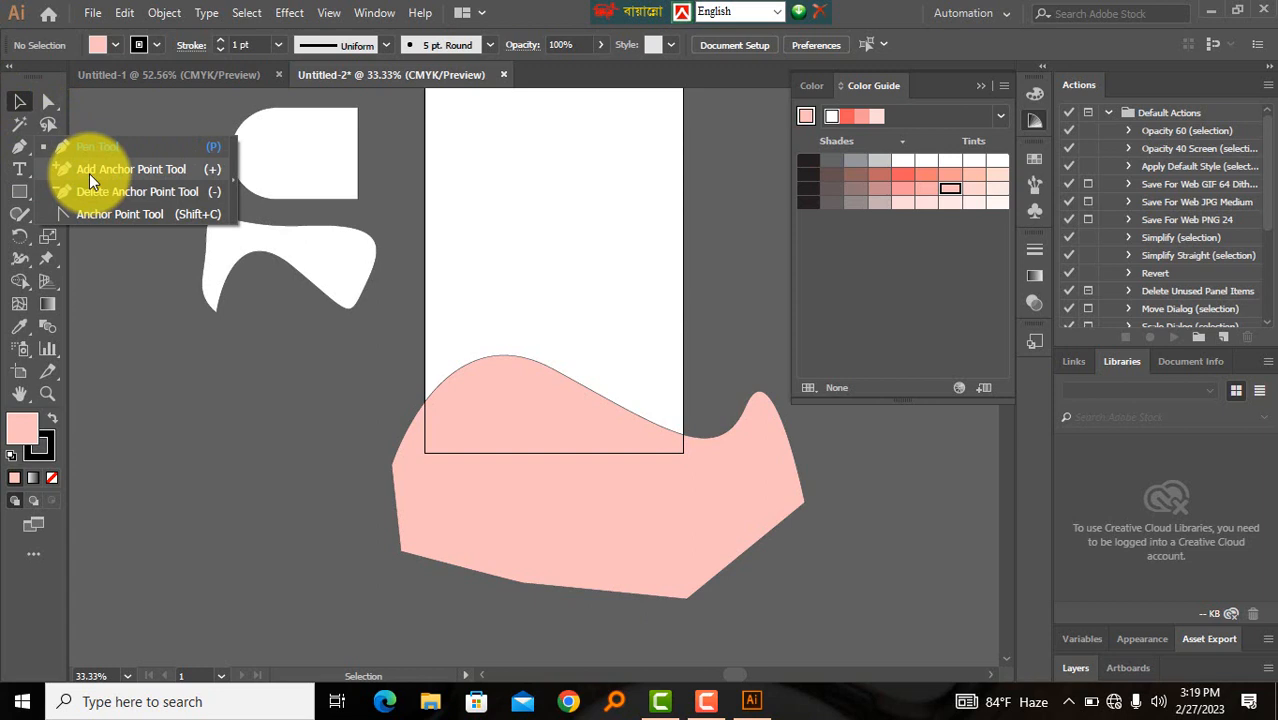
left_click(234, 392)
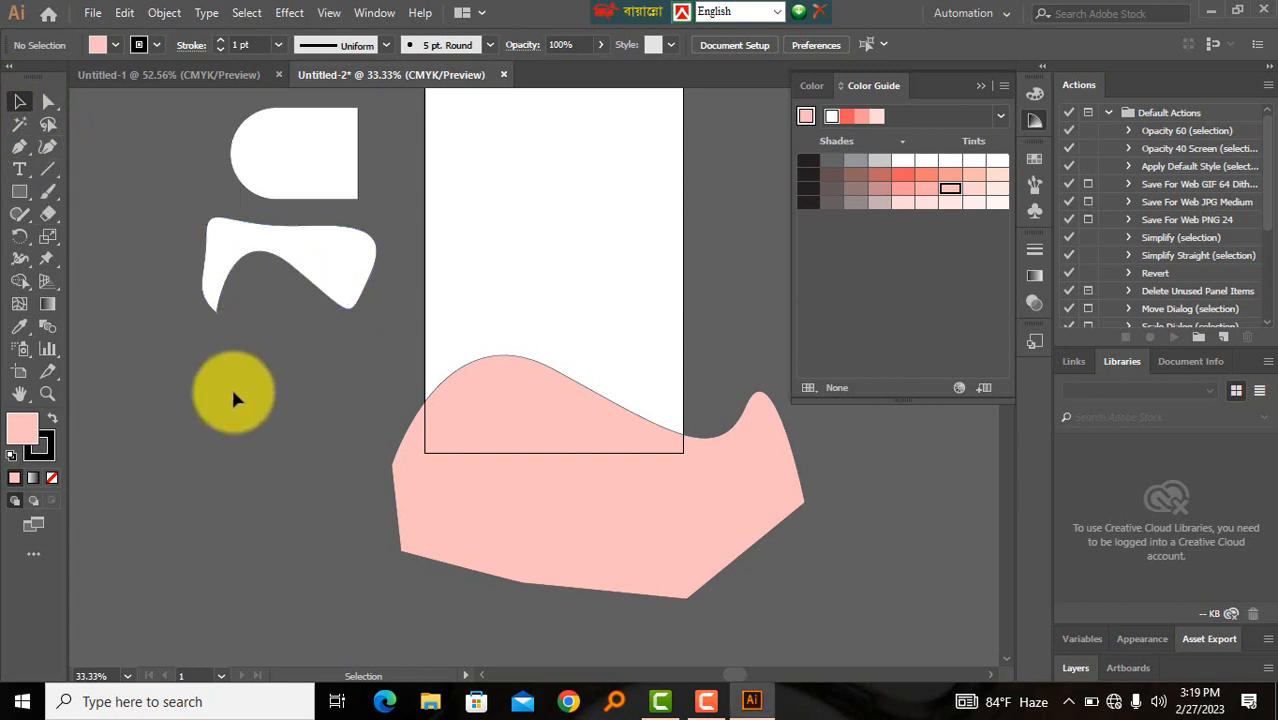
left_click(275, 337, "ctrl")
left_click(275, 337, "ctrl")
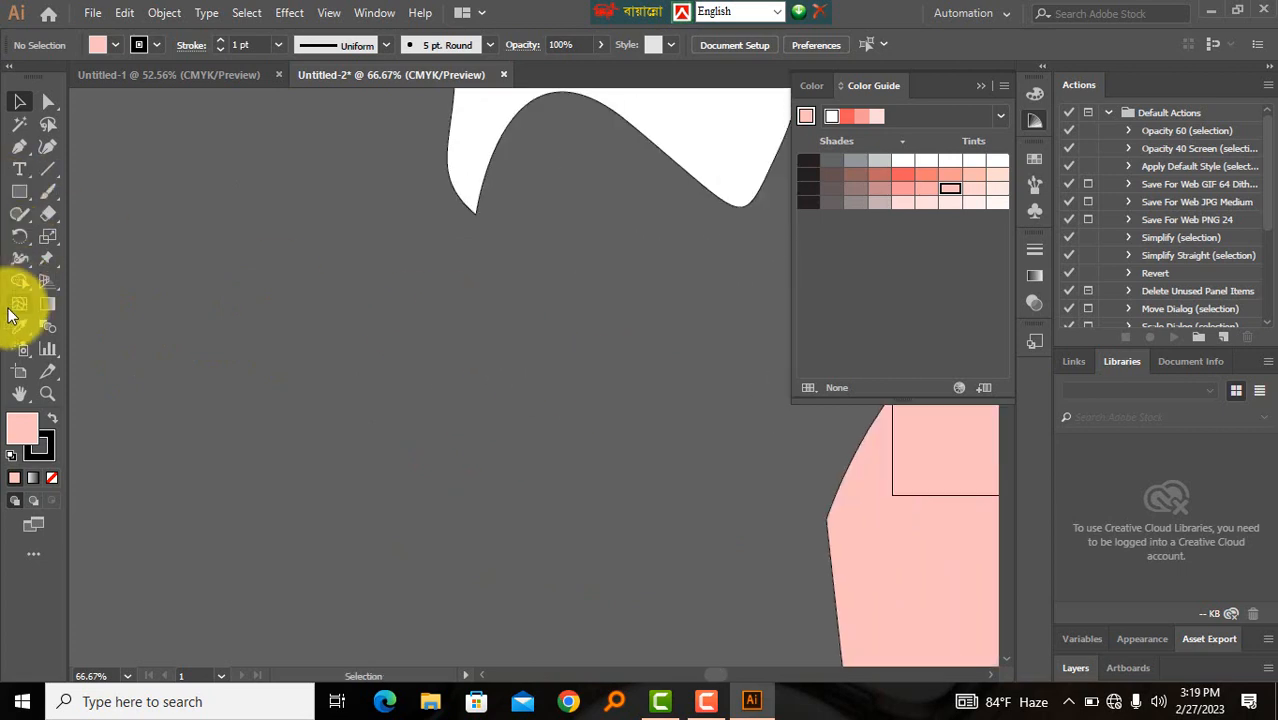
left_click(20, 193)
left_click_drag(314, 370, 576, 498)
- Try the Delete Anchor Point tool on the rectangle's lower-right corner and undo the deletion
left_click_drag(20, 146, 60, 188)
left_click(576, 499)
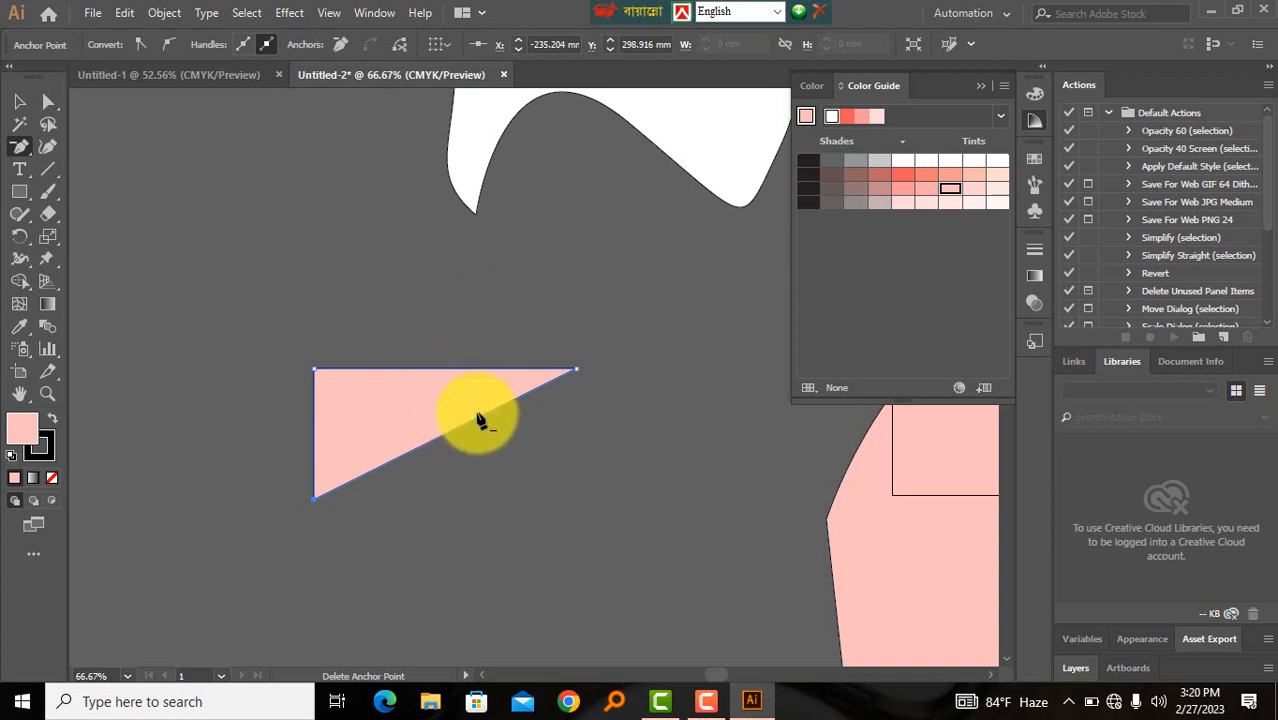
key("ctrl+z")
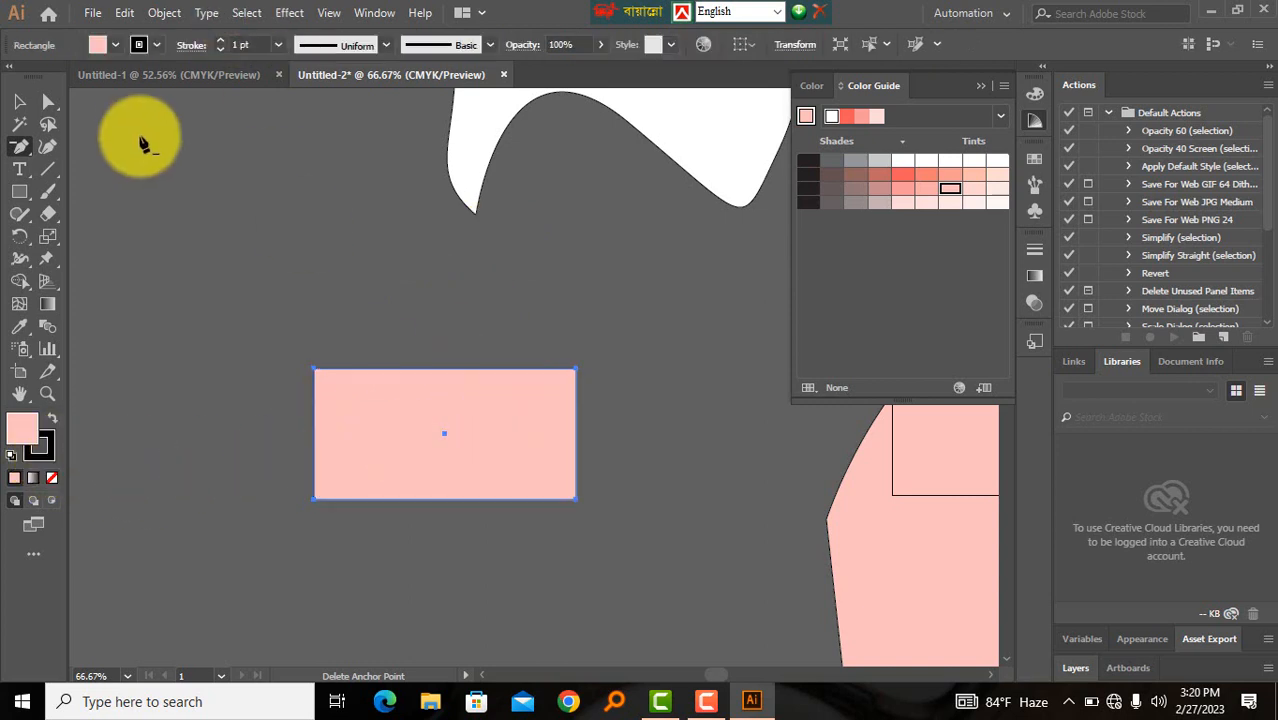
- Curve the rectangle's lower-left, upper-right and upper-left corners with the Anchor Point tool to form a leaf-like shape
left_click(21, 150)
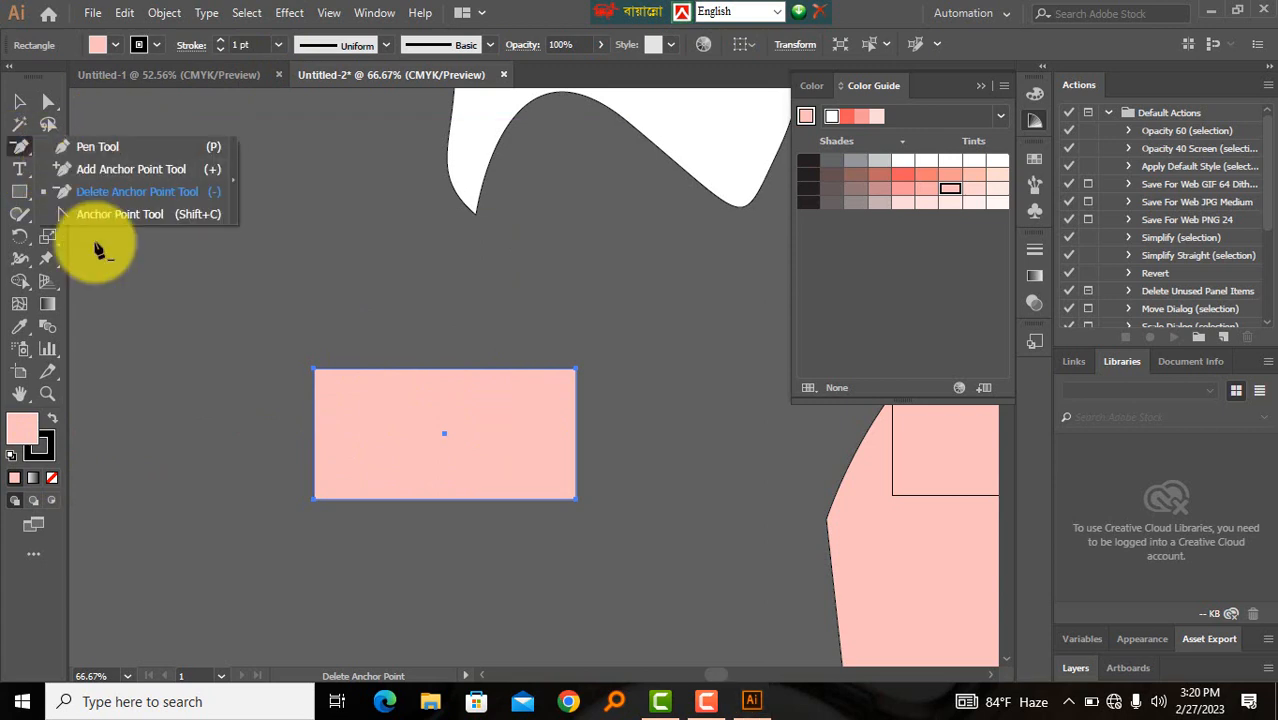
left_click(88, 214)
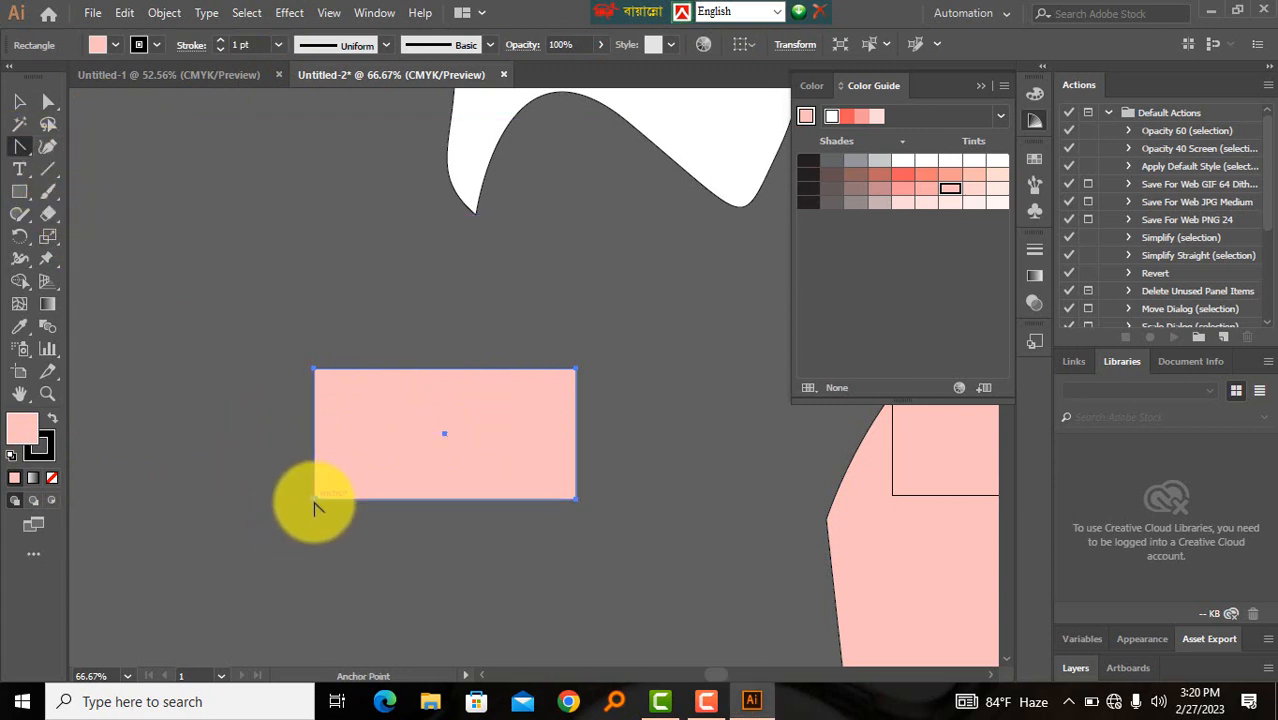
left_click_drag(314, 502, 262, 380)
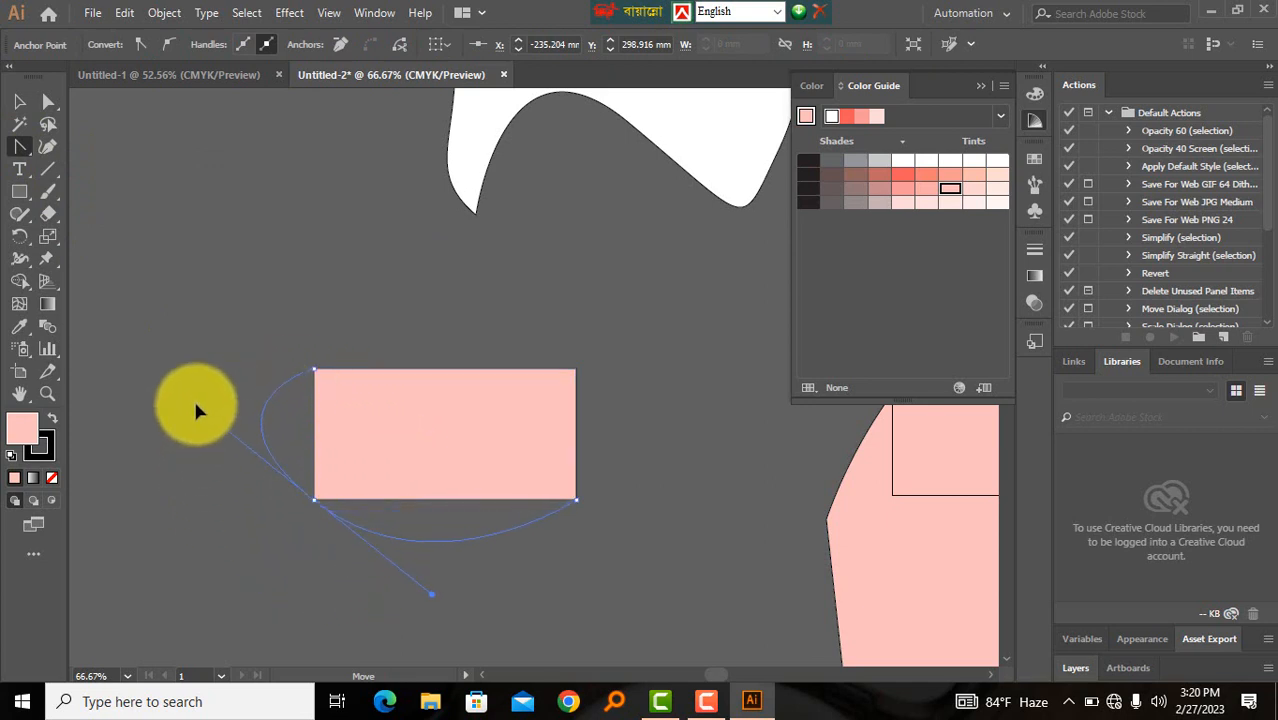
left_click_drag(196, 405, 196, 405)
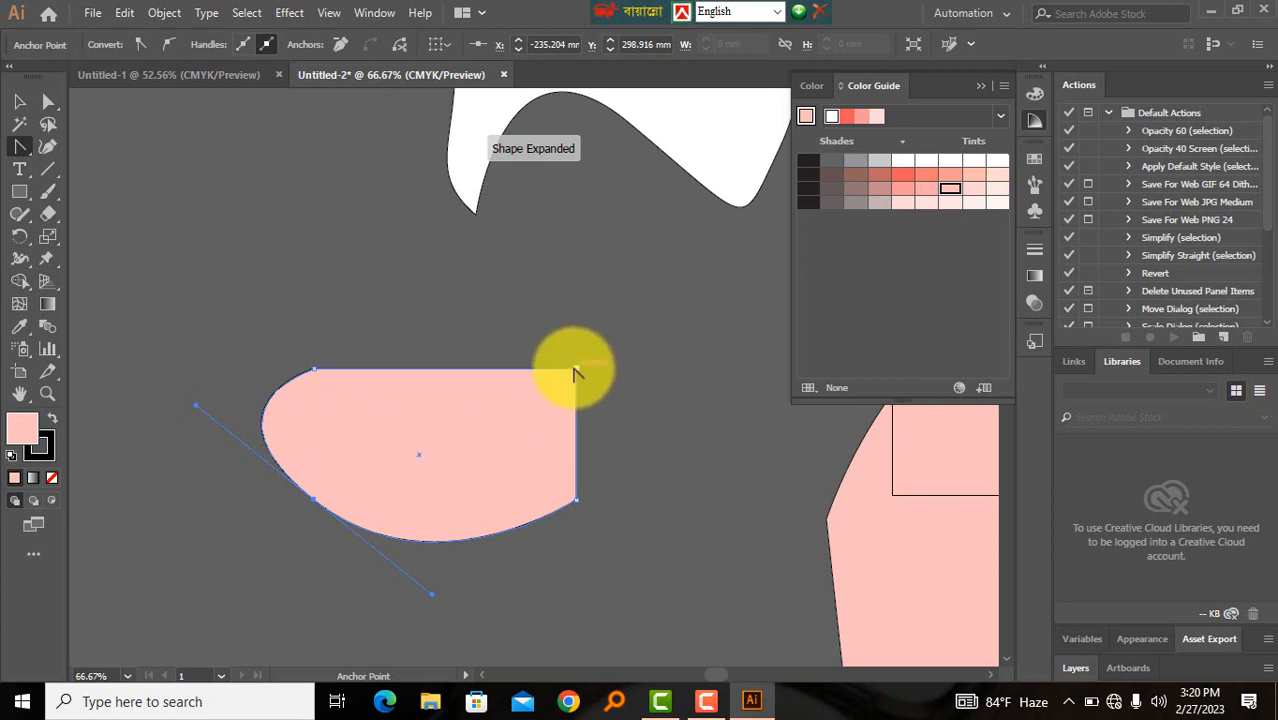
left_click_drag(576, 370, 676, 480)
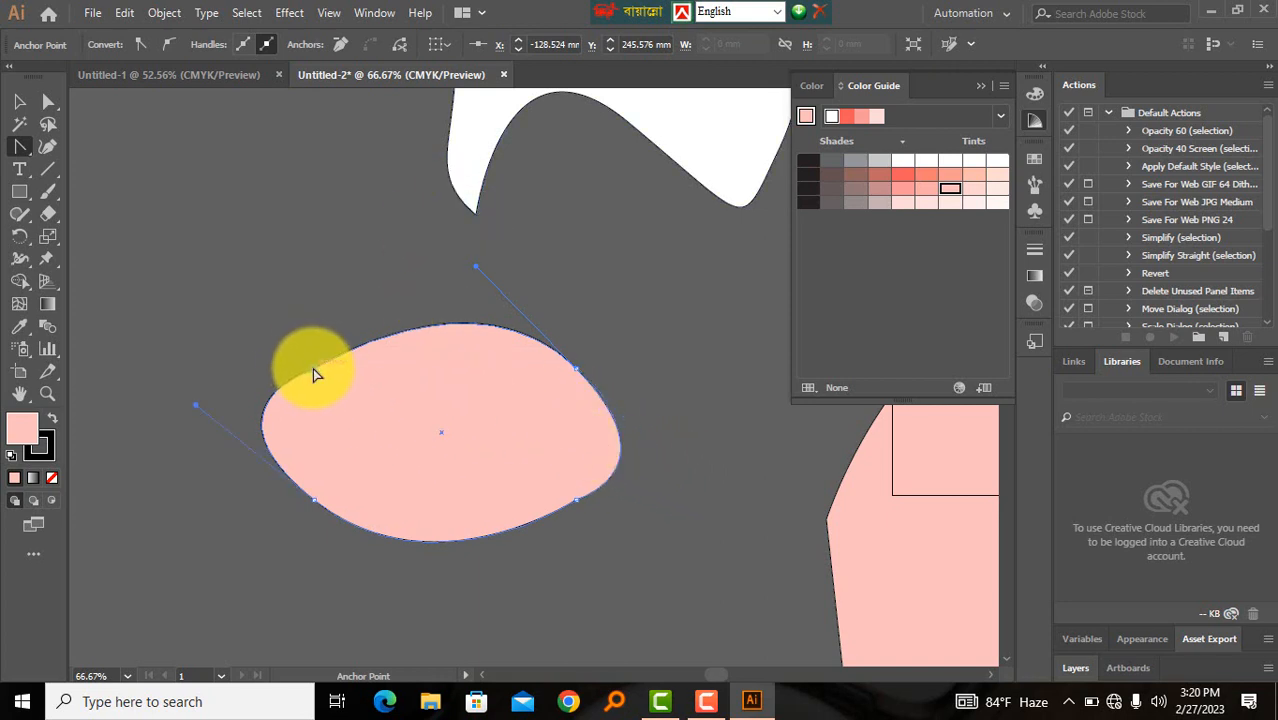
left_click_drag(314, 374, 287, 319)
left_click_drag(425, 310, 432, 310)
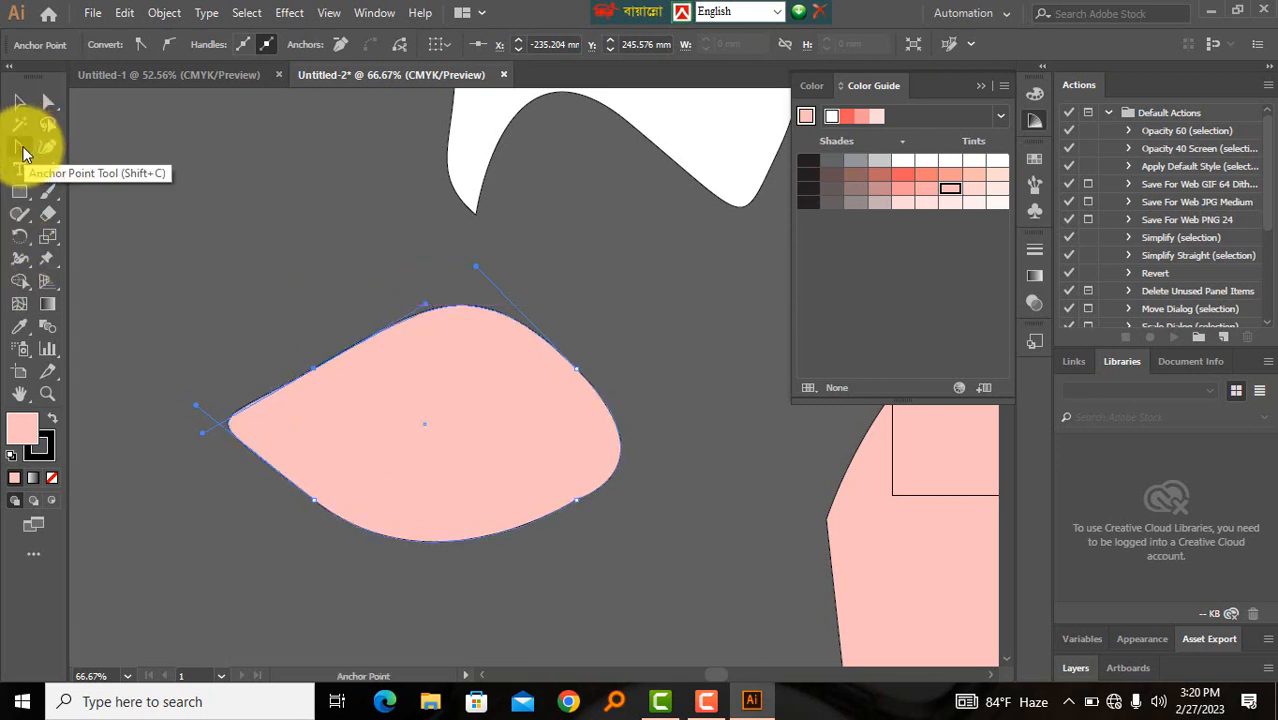
left_click(25, 153)
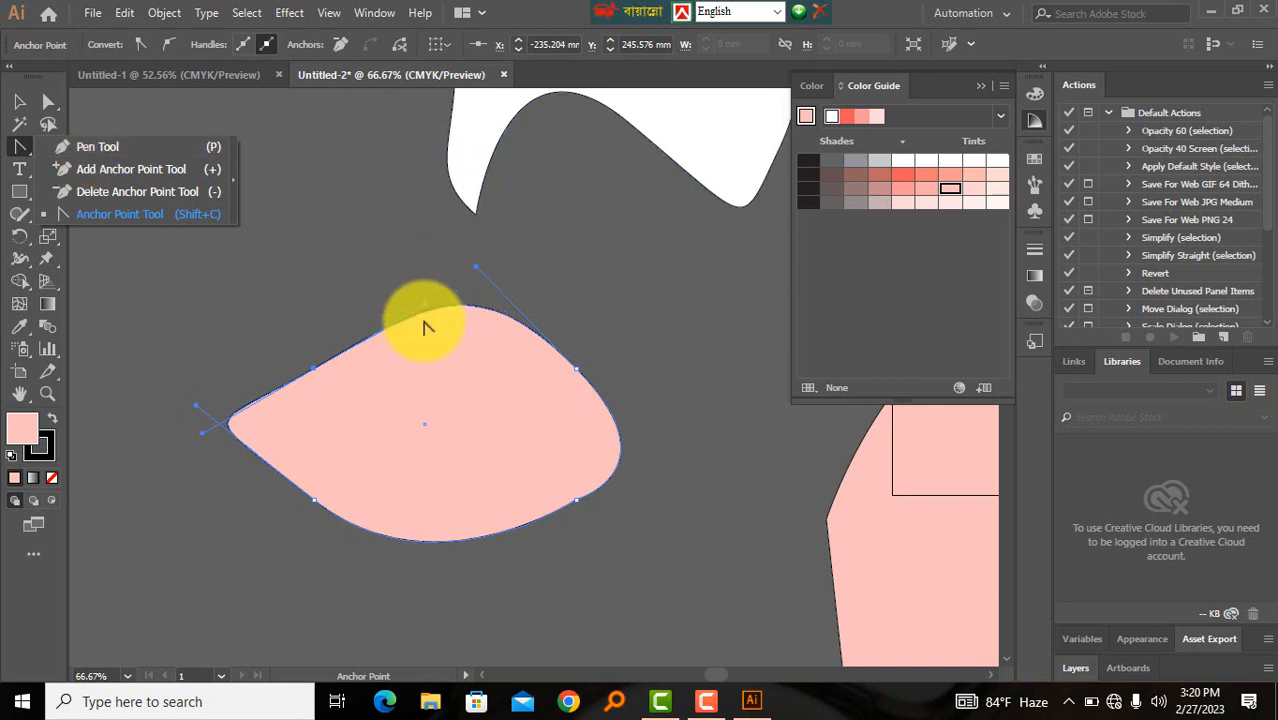
left_click(350, 280)
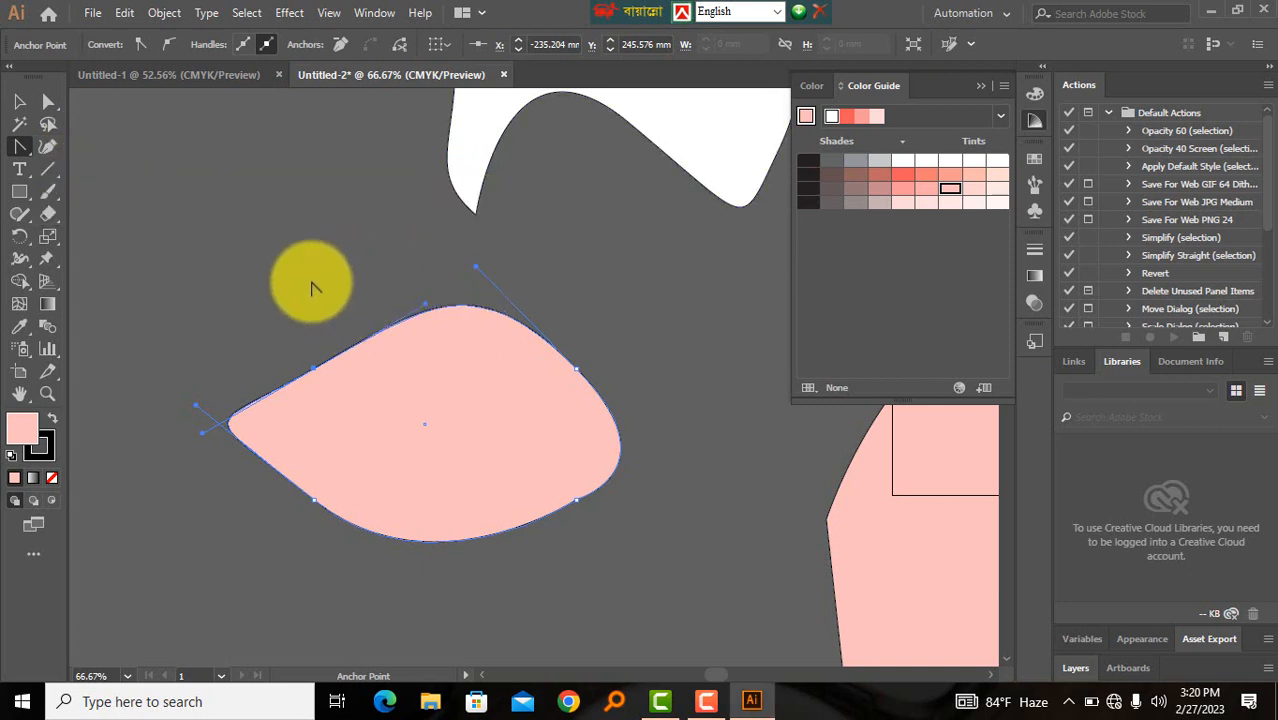
- Draw a tall pale pink rectangle in the empty area to the left of the existing shapes
key("ctrl+alt+space")
left_click(625, 442, "ctrl+alt")
left_click(616, 519, "ctrl+alt")
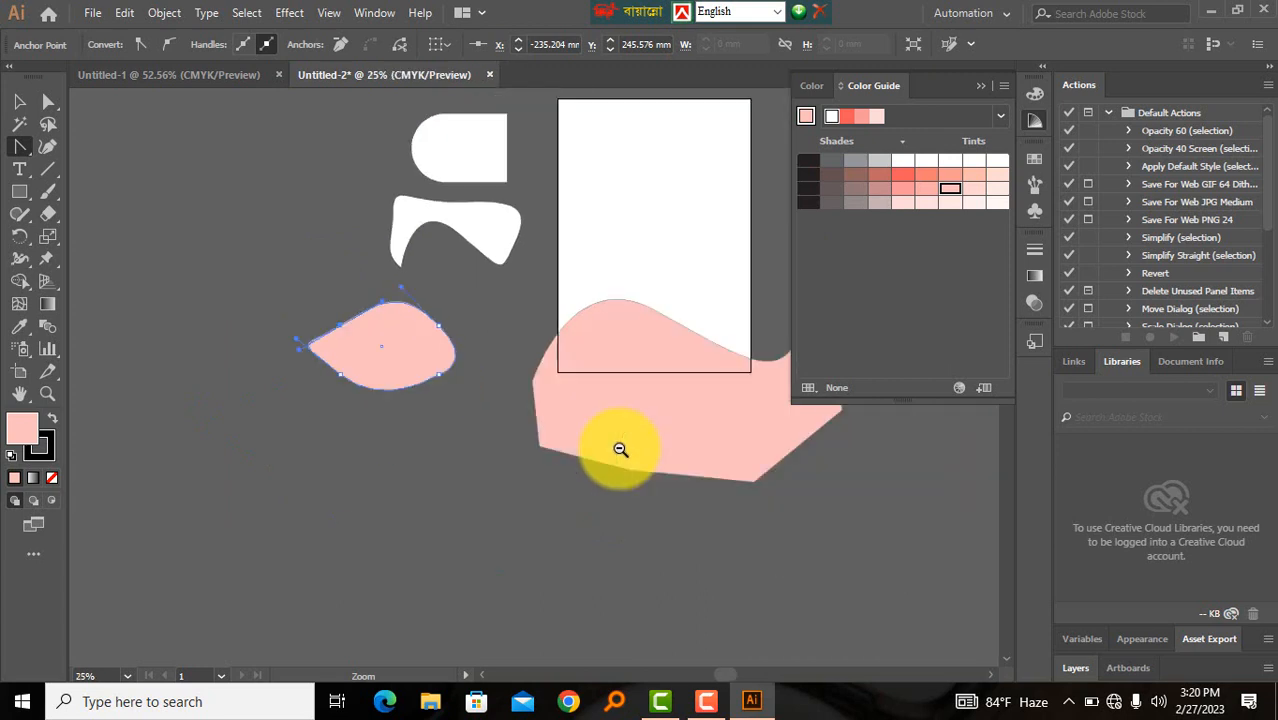
left_click(593, 536, "ctrl+alt")
left_click(560, 470, "ctrl+alt")
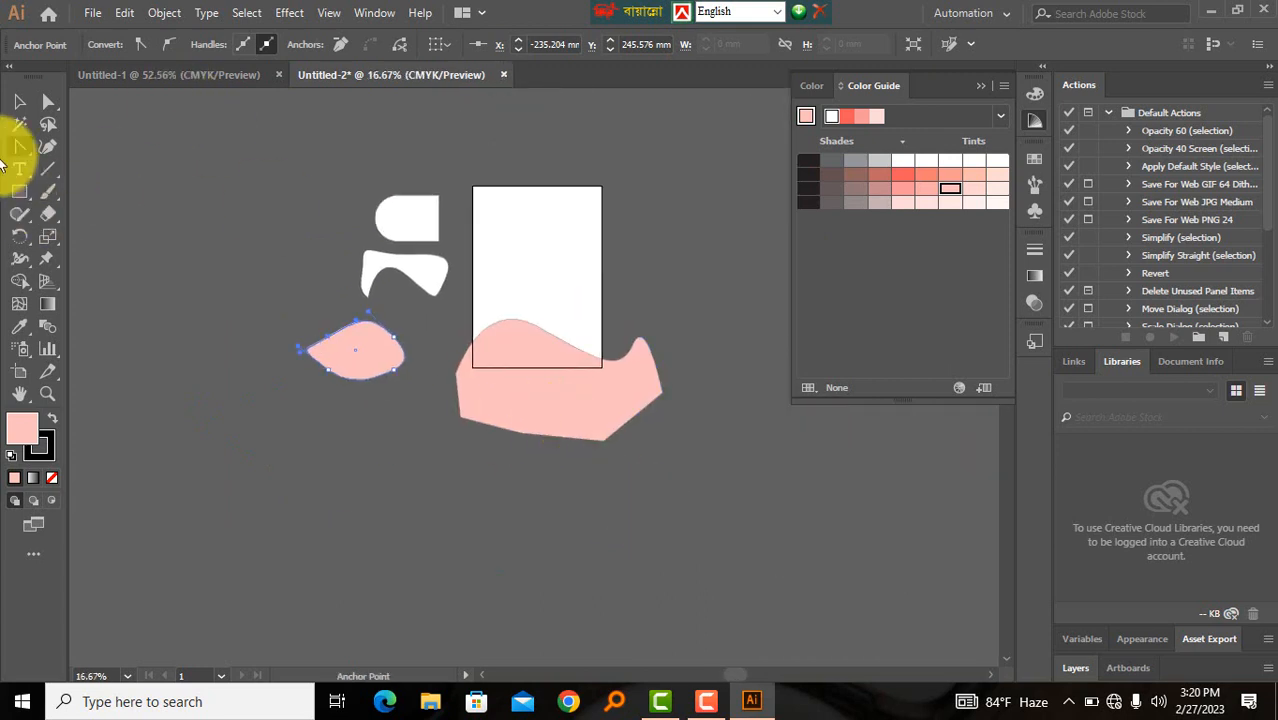
left_click(39, 105)
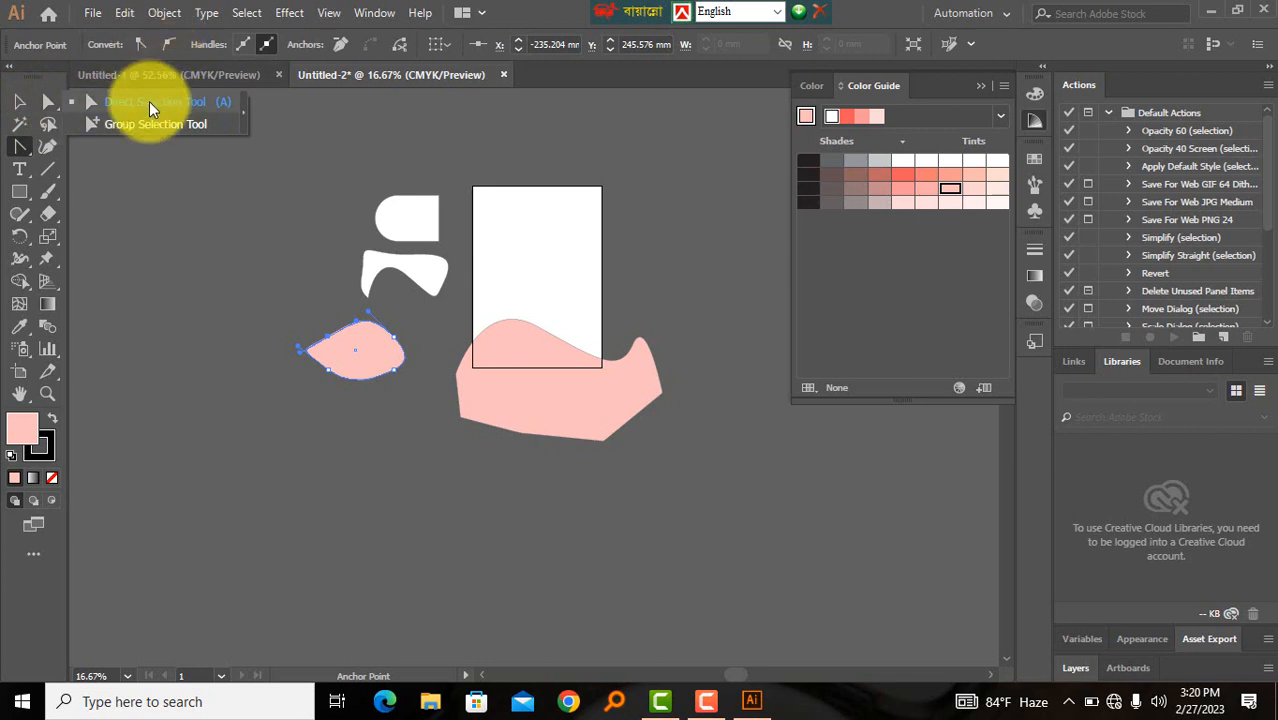
left_click(149, 101)
left_click(19, 191)
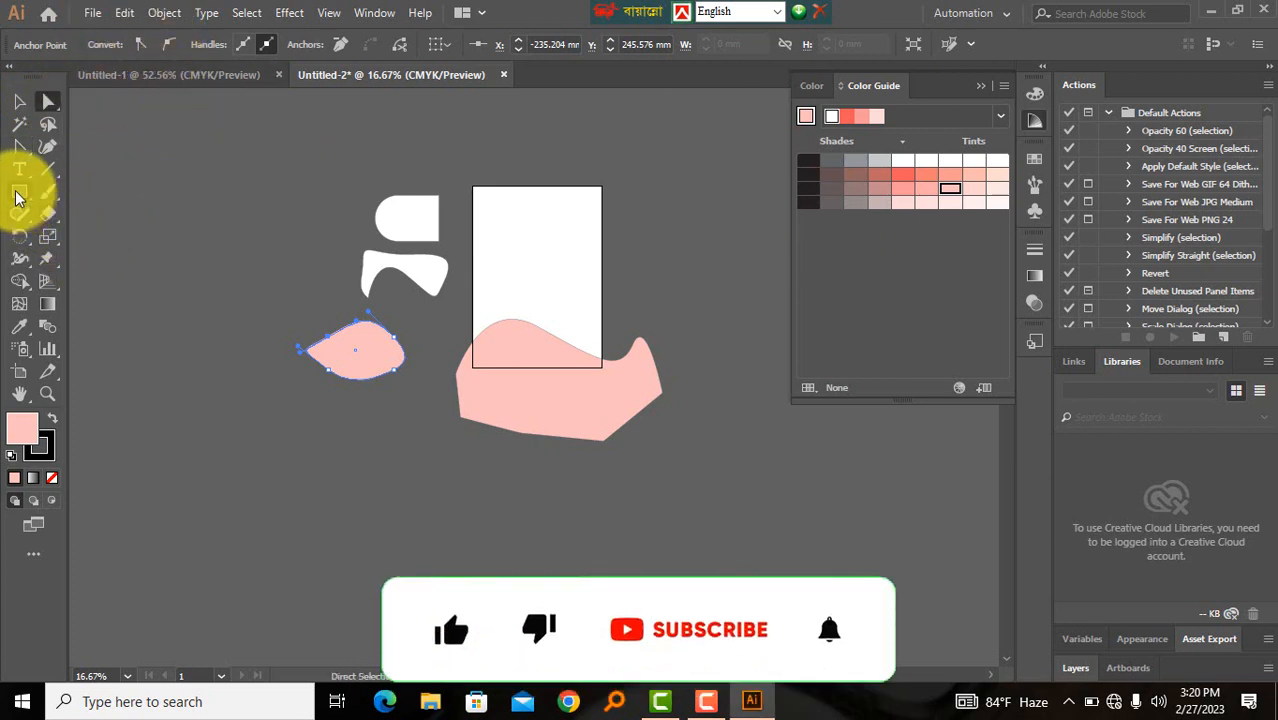
left_click_drag(131, 207, 267, 407)
- Fully round the tall rectangle's upper-left corner to about 235 mm and its lower-right corner with the Direct Selection tool
left_click(51, 108)
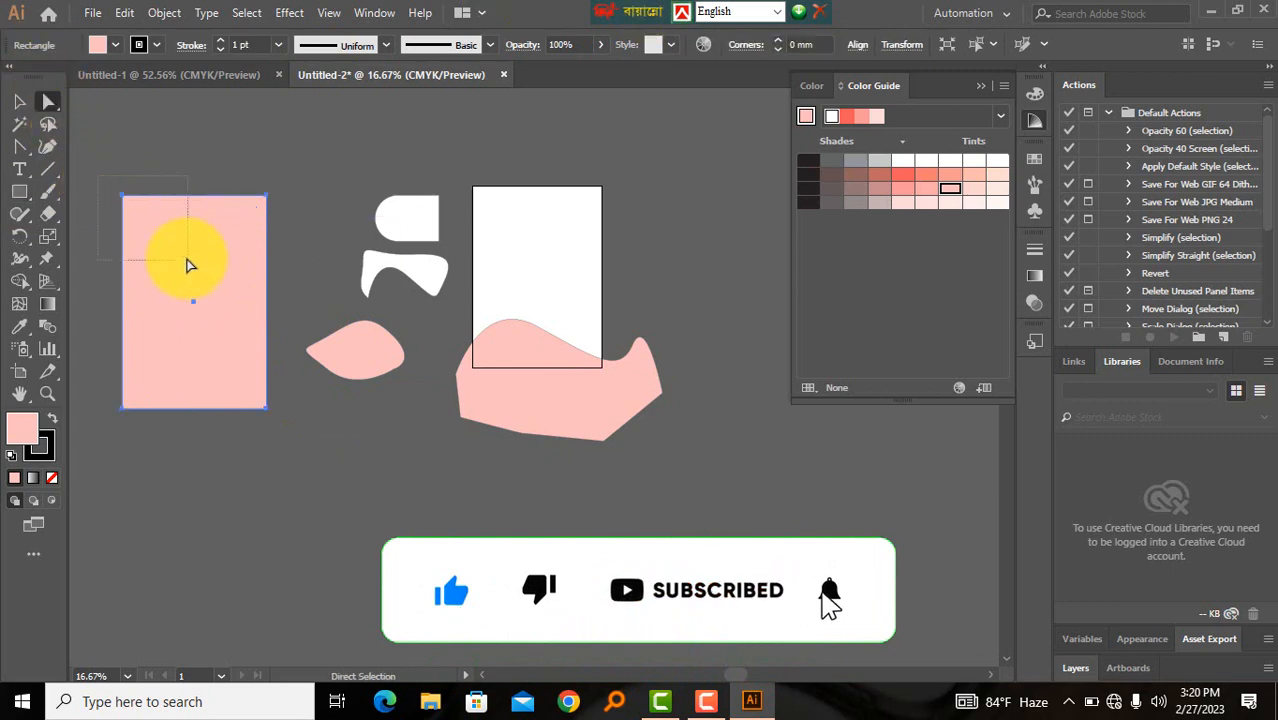
left_click(189, 265)
left_click_drag(140, 217, 265, 400)
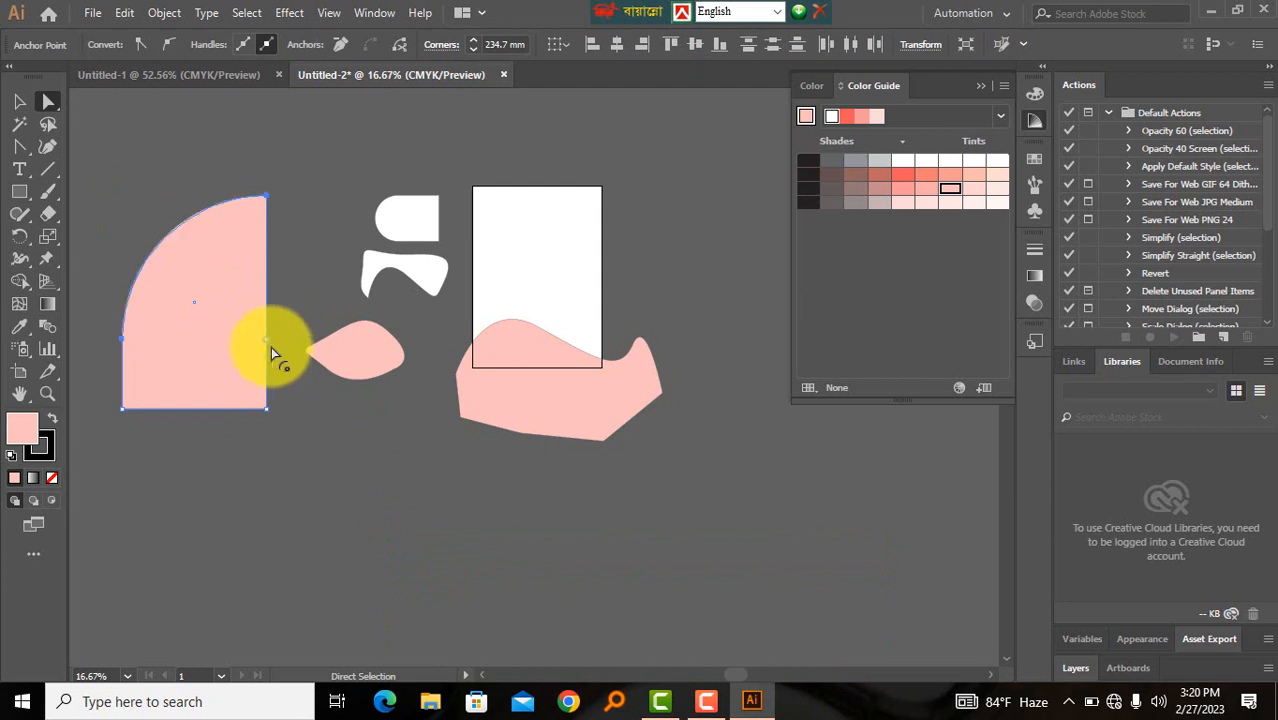
left_click(264, 410)
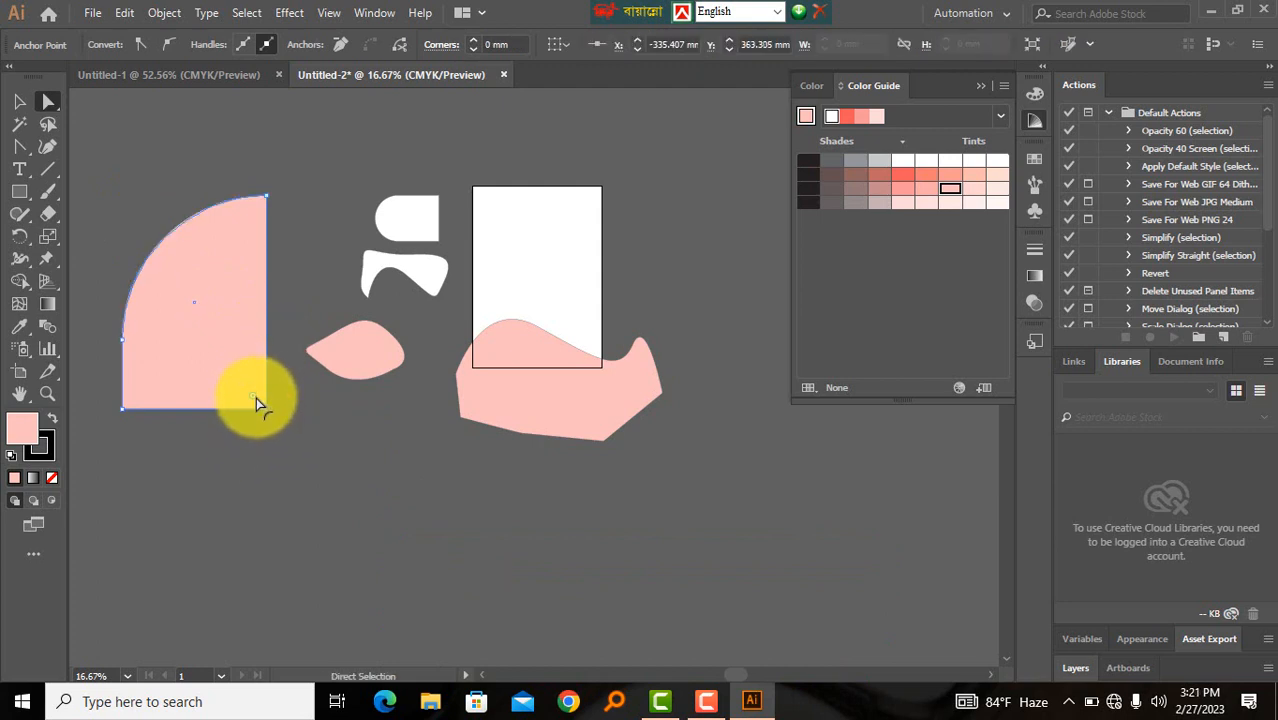
left_click_drag(256, 397, 85, 207)
- Move the large rounded leaf shape straight up and deselect it
left_click_drag(205, 348, 210, 268)
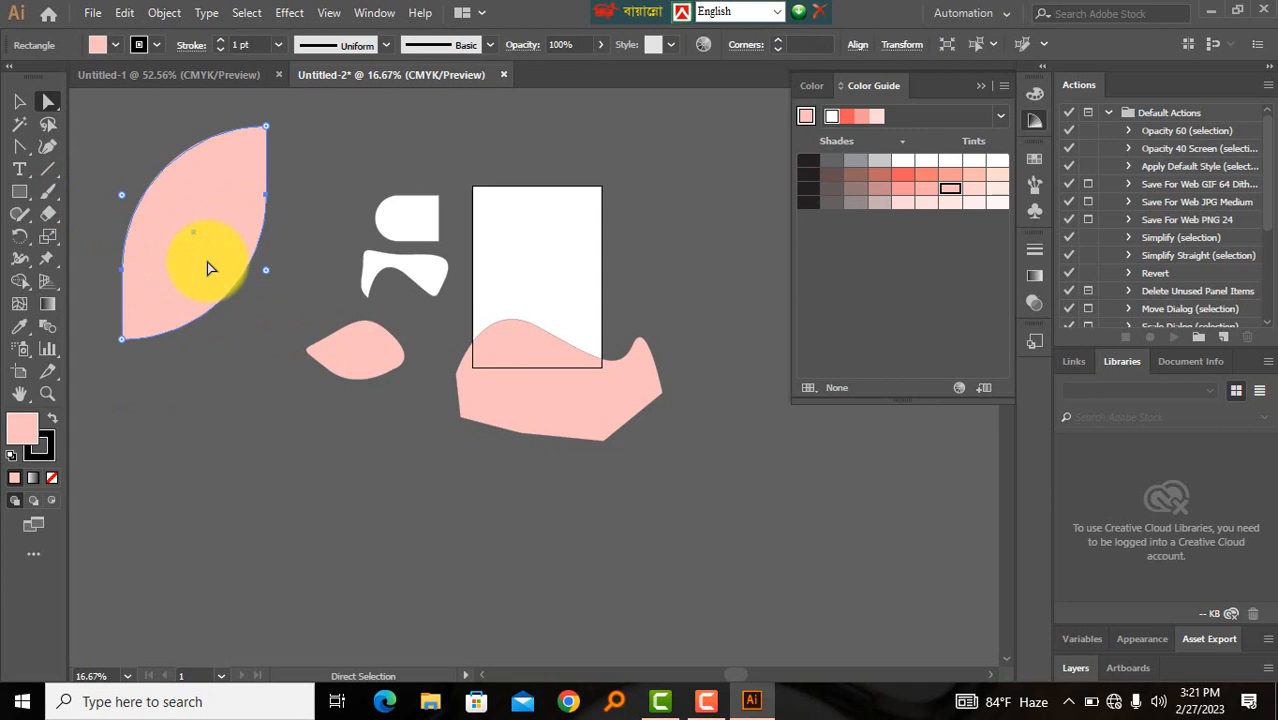
left_click(27, 97)
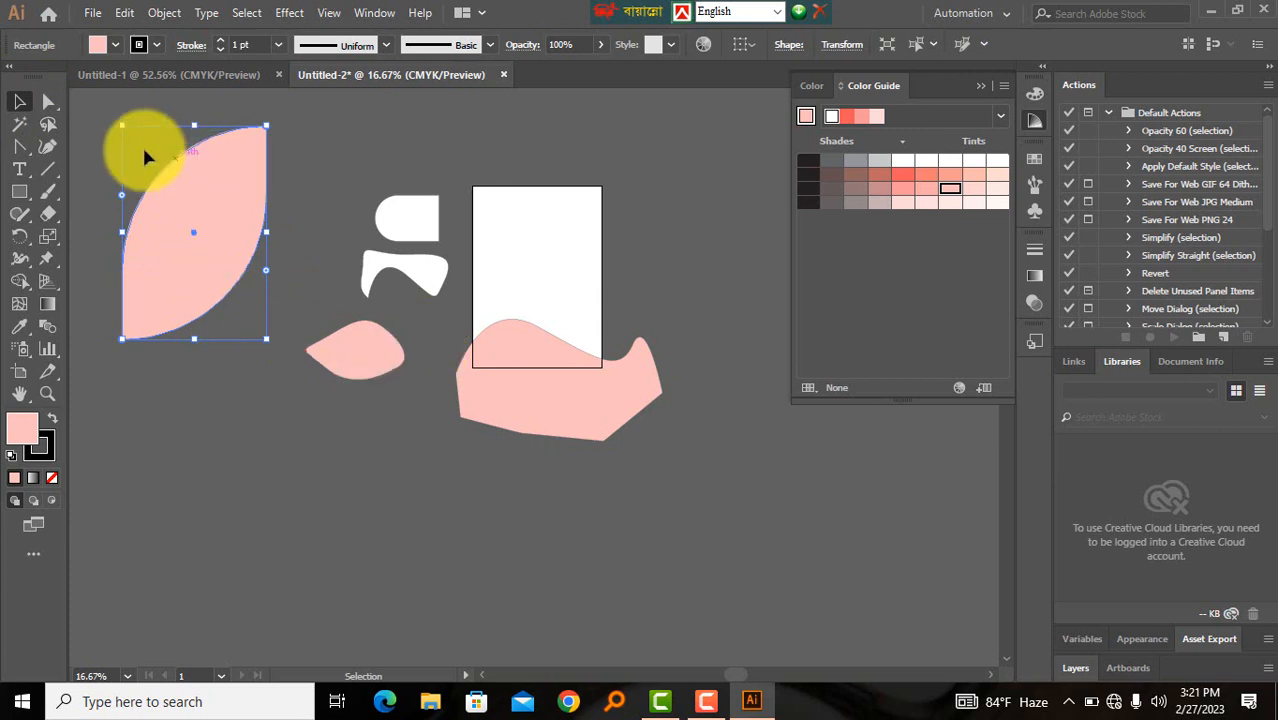
left_click(97, 153)
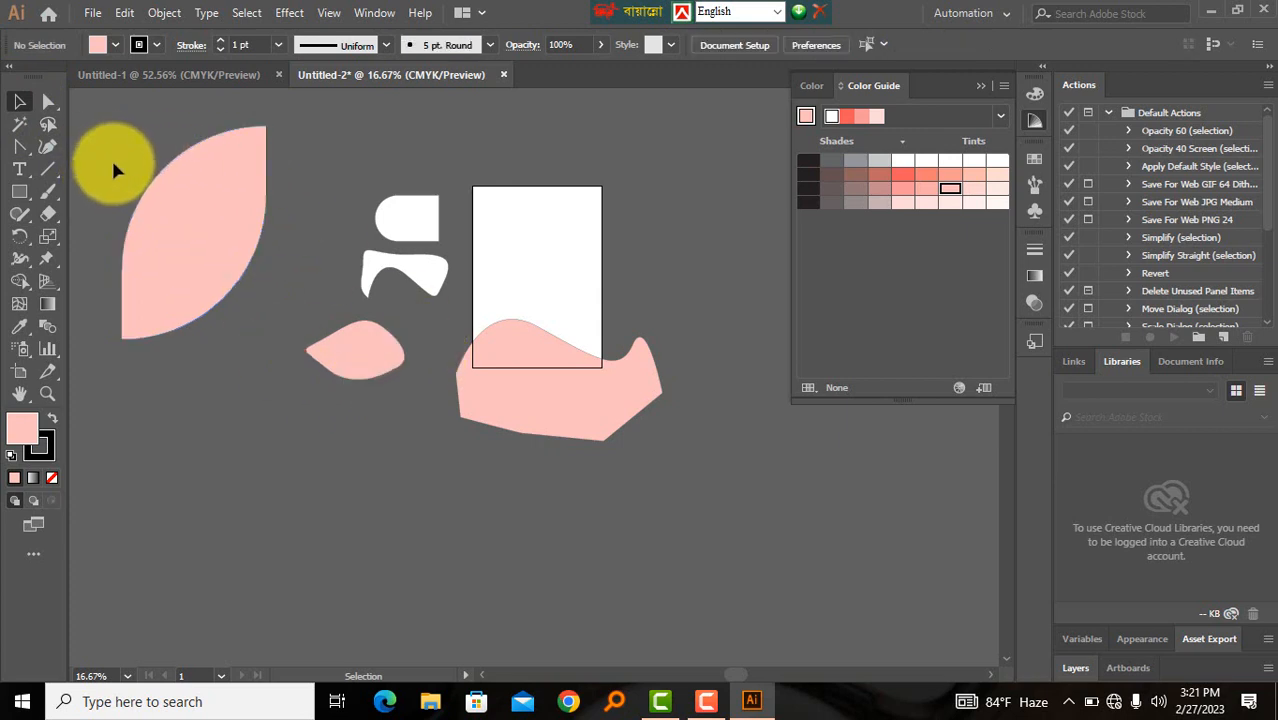